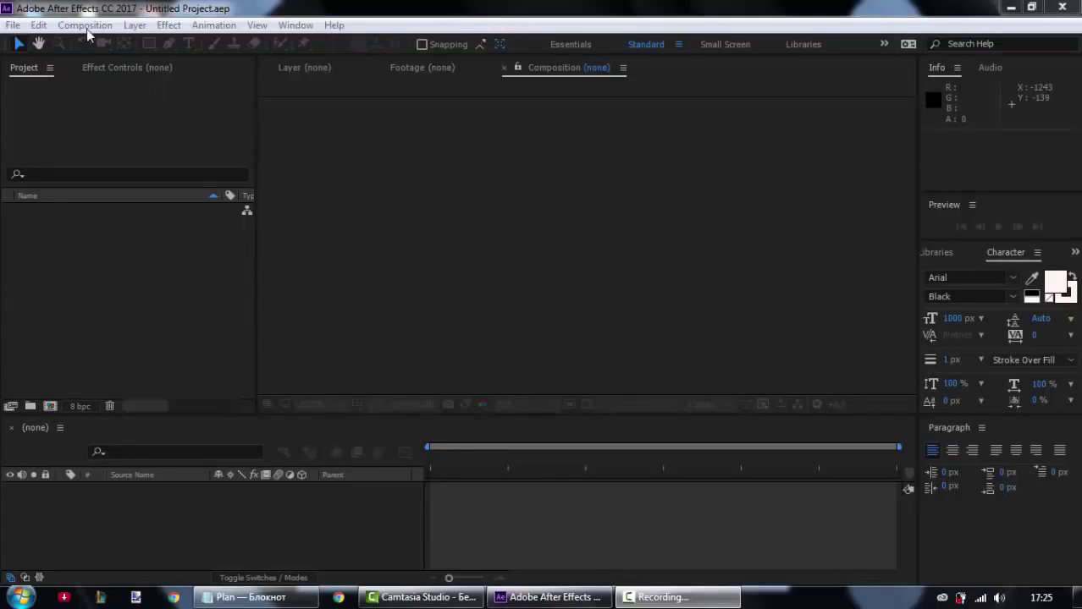
# Step: Create Comp 1 from the HDTV 1080 29.97 preset with a 0:00:30:00 duration
pyautogui.click(84, 26)
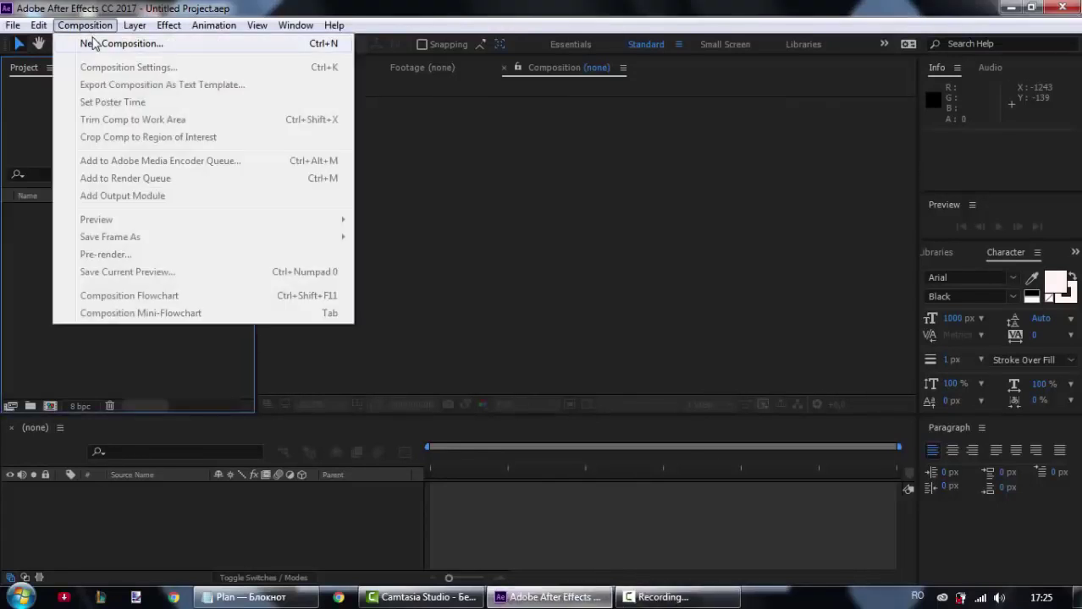
pyautogui.click(93, 43)
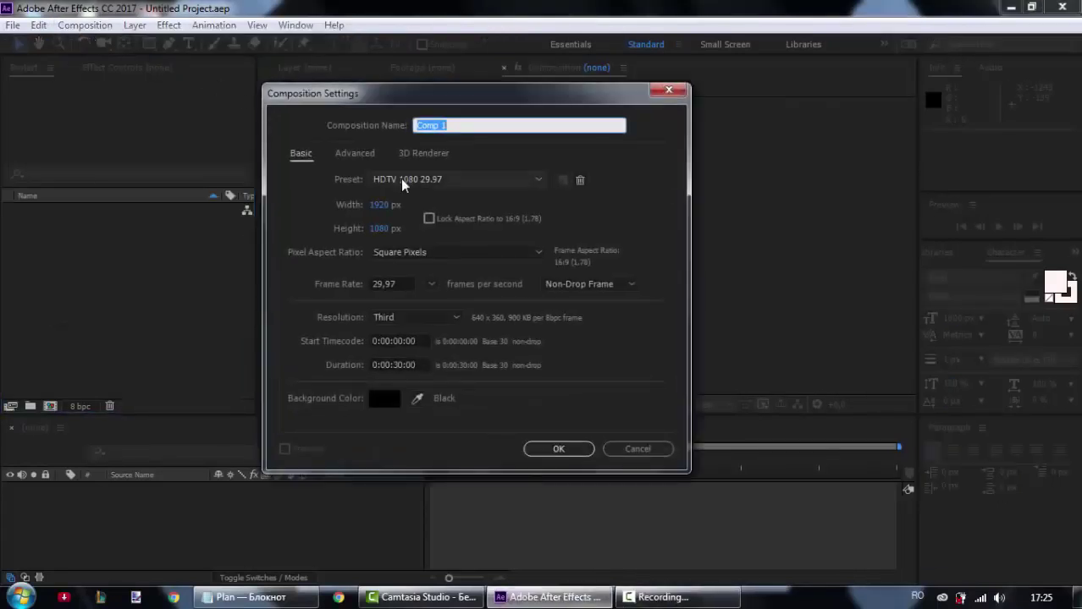
pyautogui.click(385, 178)
pyautogui.click(560, 501)
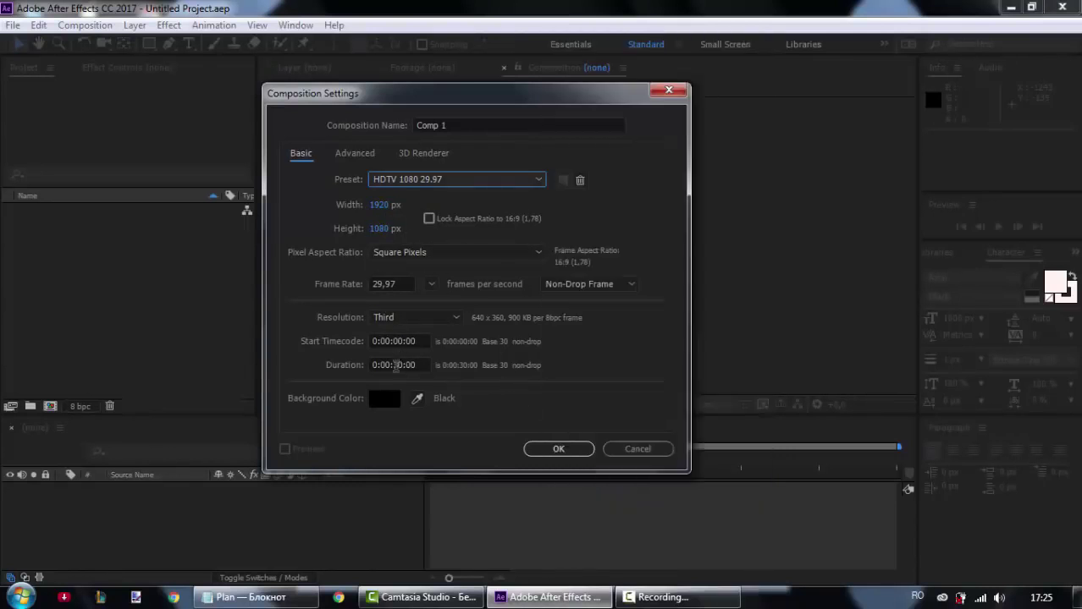
pyautogui.click(396, 365)
pyautogui.click(559, 447)
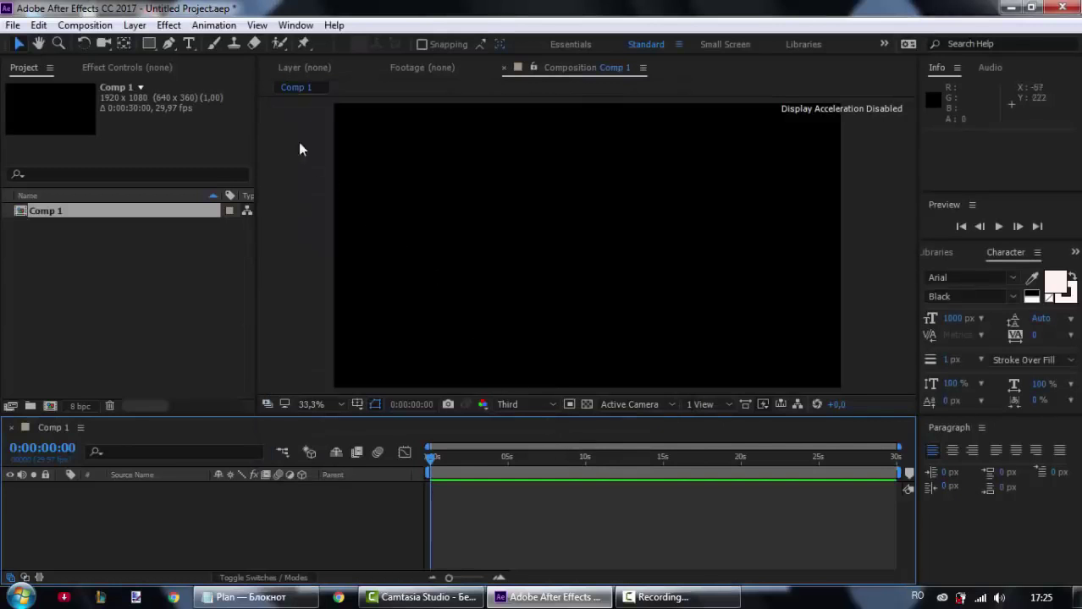
# Step: Add a text layer in the composition frame reading 'DEN'
pyautogui.click(190, 44)
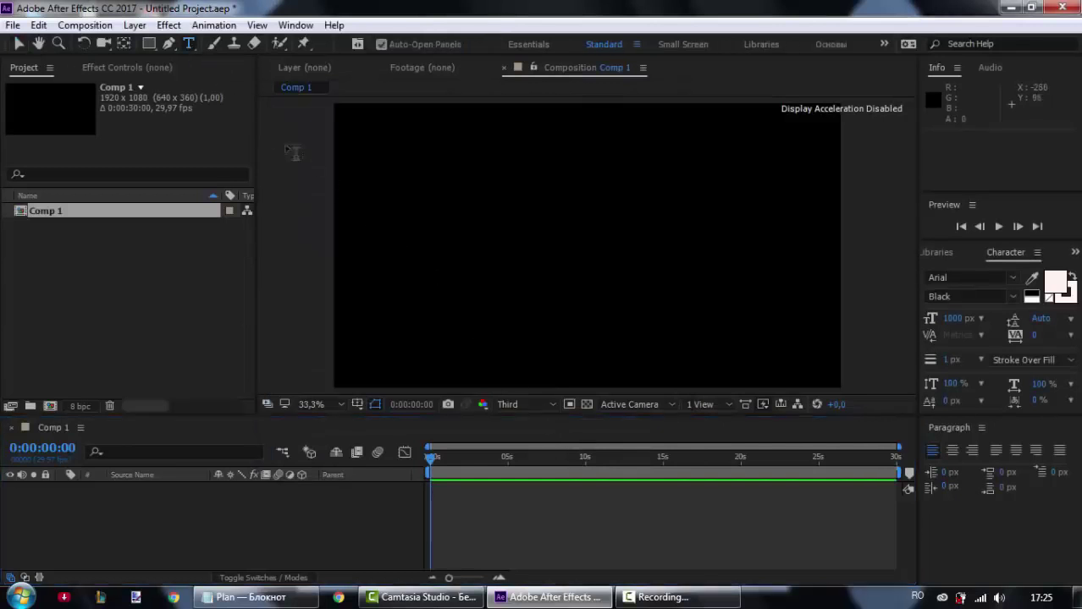
pyautogui.click(365, 241)
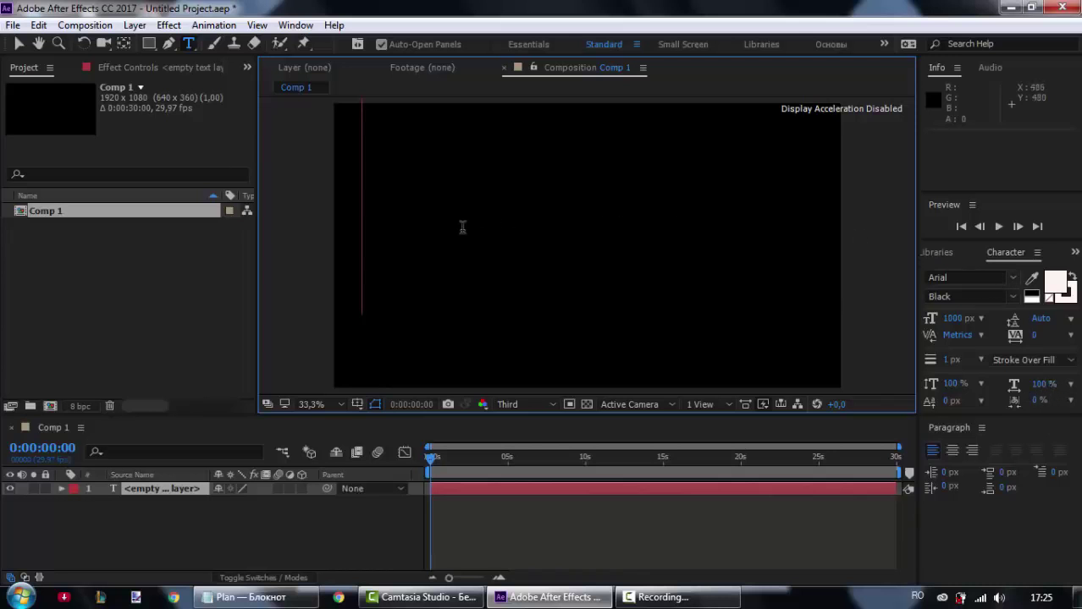
pyautogui.write('D')
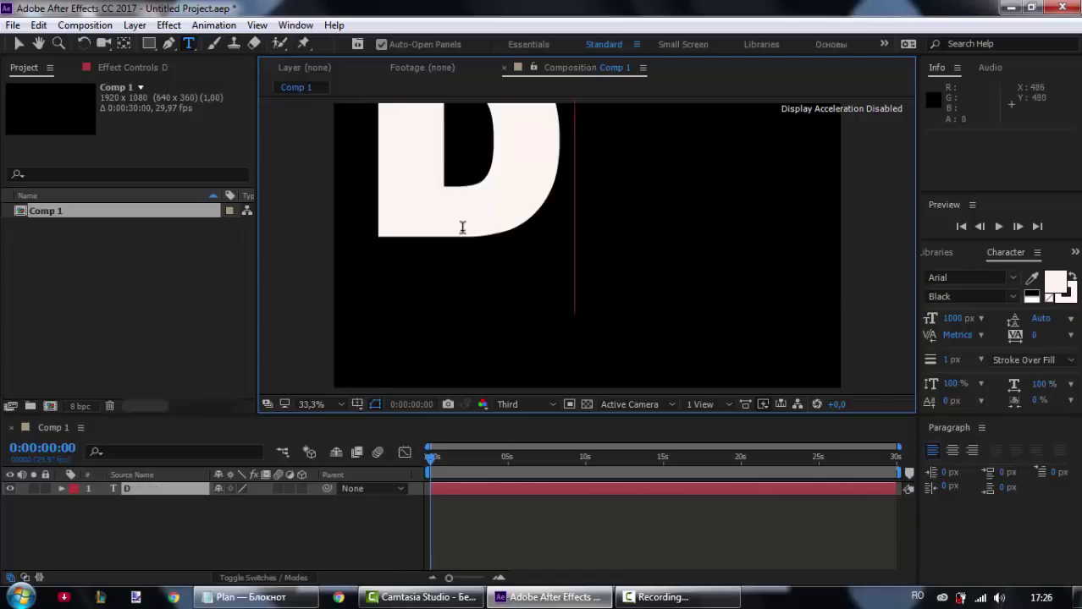
pyautogui.write('EN')
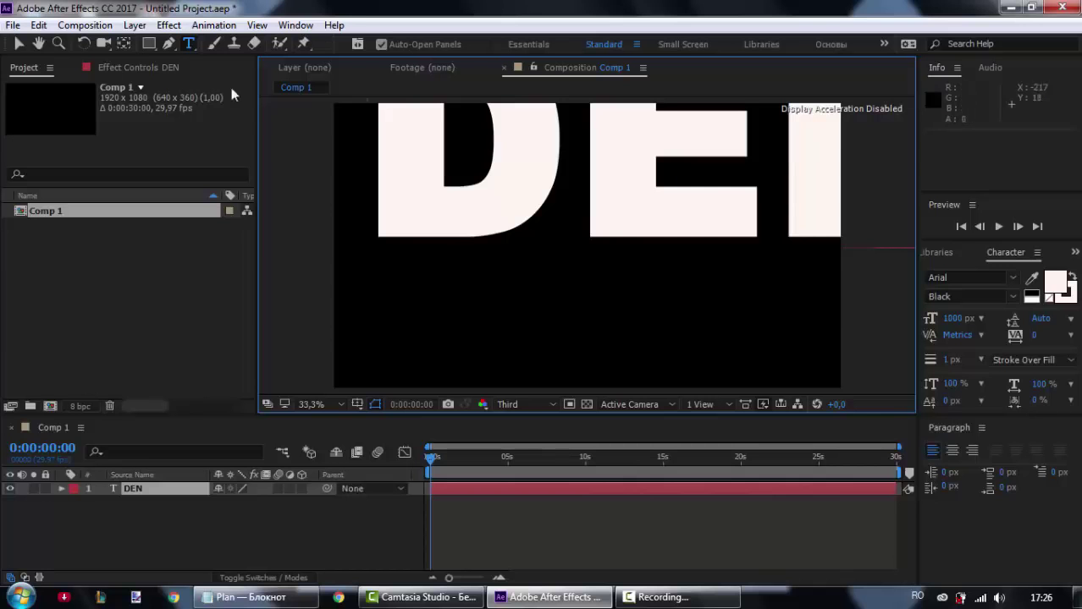
# Step: Scale the DEN text down and centre it in the frame
pyautogui.click(18, 47)
pyautogui.moveTo(548, 179)
pyautogui.mouseDown()
pyautogui.moveTo(478, 316)
pyautogui.moveTo(383, 293)
pyautogui.mouseUp()
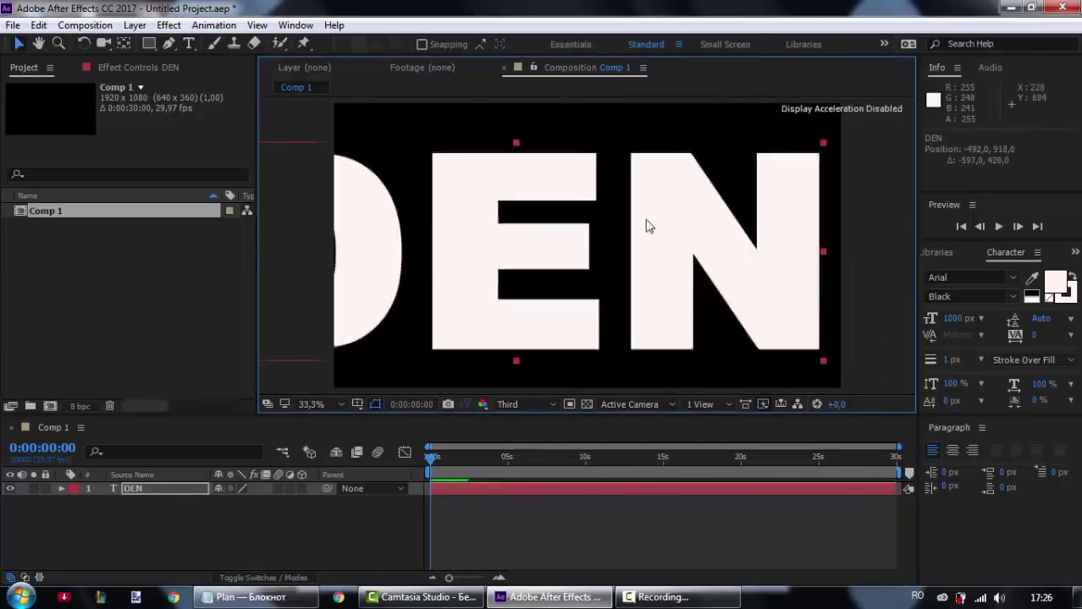
pyautogui.moveTo(823, 143)
pyautogui.mouseDown()
pyautogui.moveTo(646, 151)
pyautogui.moveTo(637, 169)
pyautogui.mouseUp()
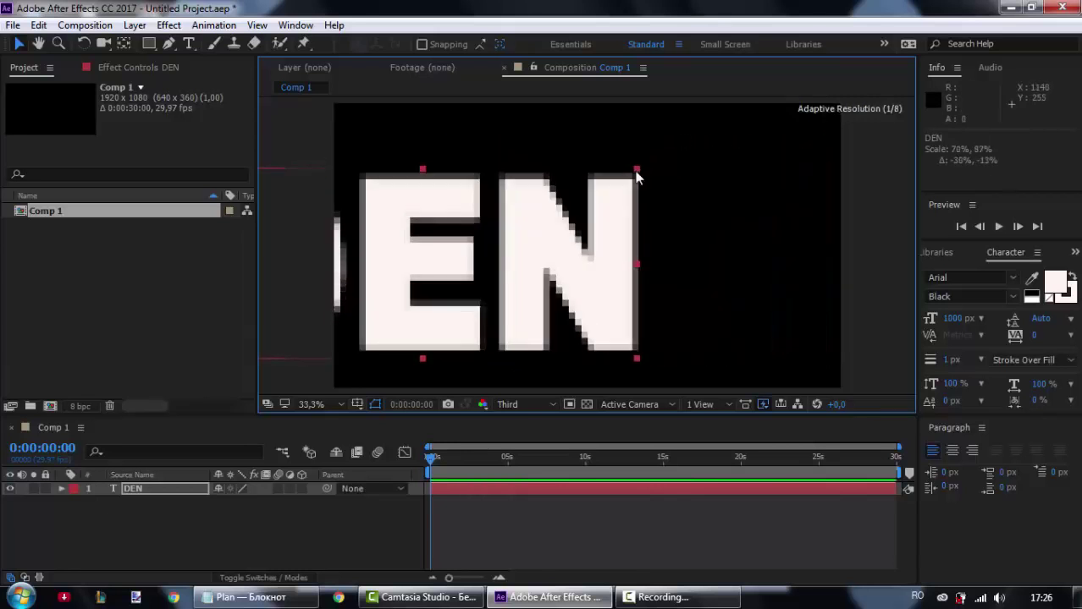
pyautogui.moveTo(514, 275); pyautogui.dragTo(683, 255)
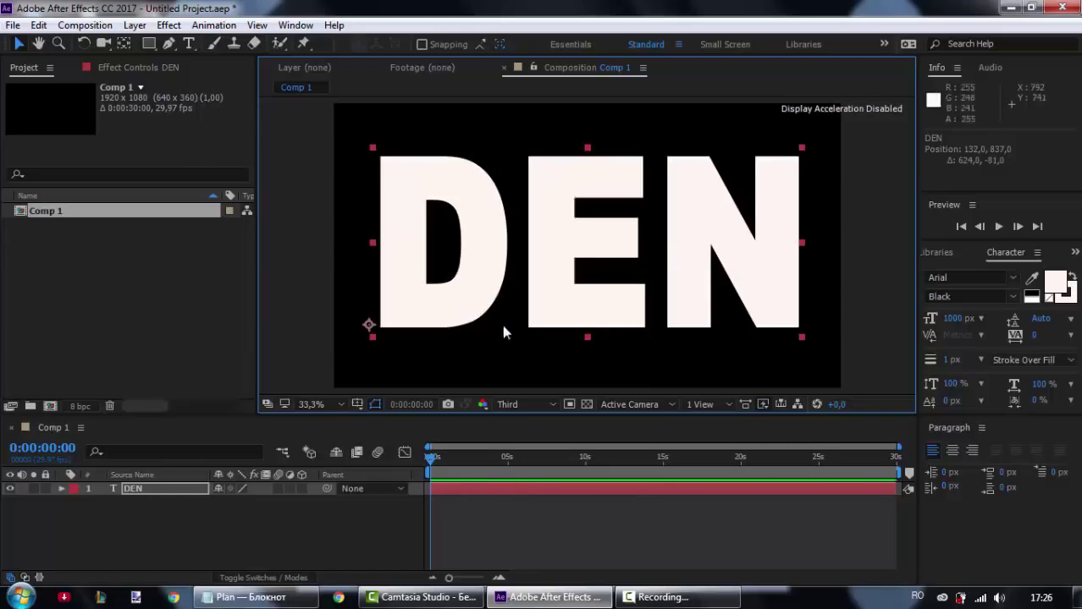
# Step: Turn on DEN's 3D switch and set the composition renderer to Ray-traced 3D
pyautogui.click(301, 489)
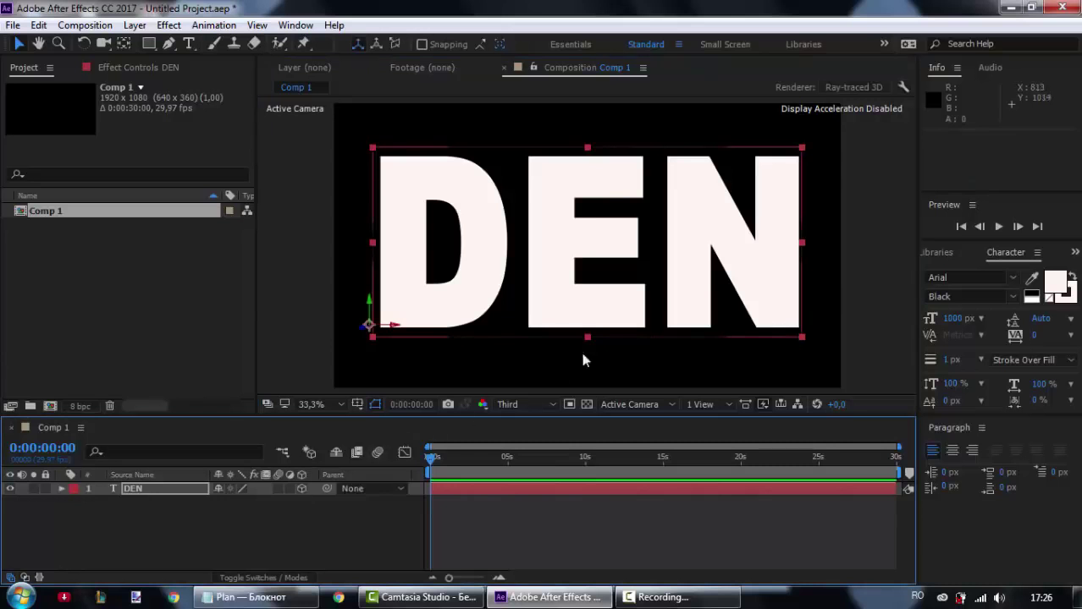
pyautogui.click(871, 90)
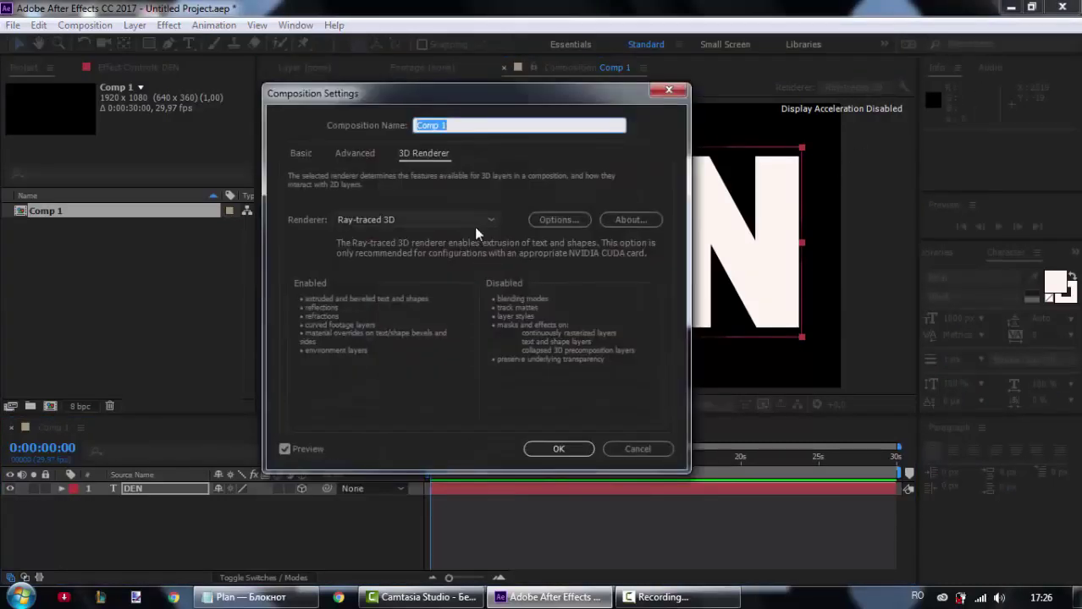
pyautogui.click(417, 220)
pyautogui.click(403, 240)
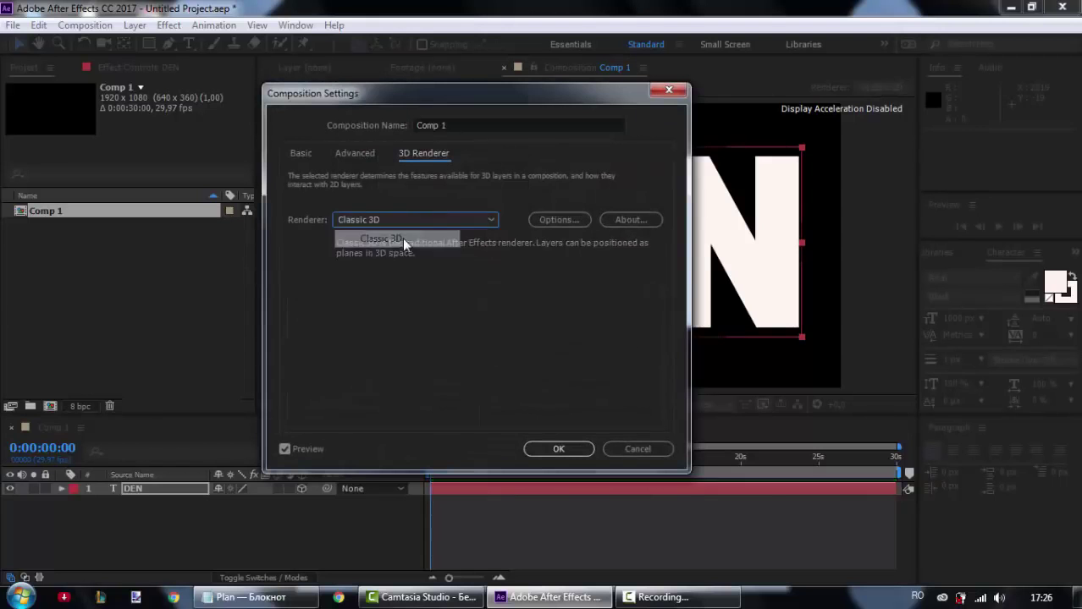
pyautogui.click(372, 220)
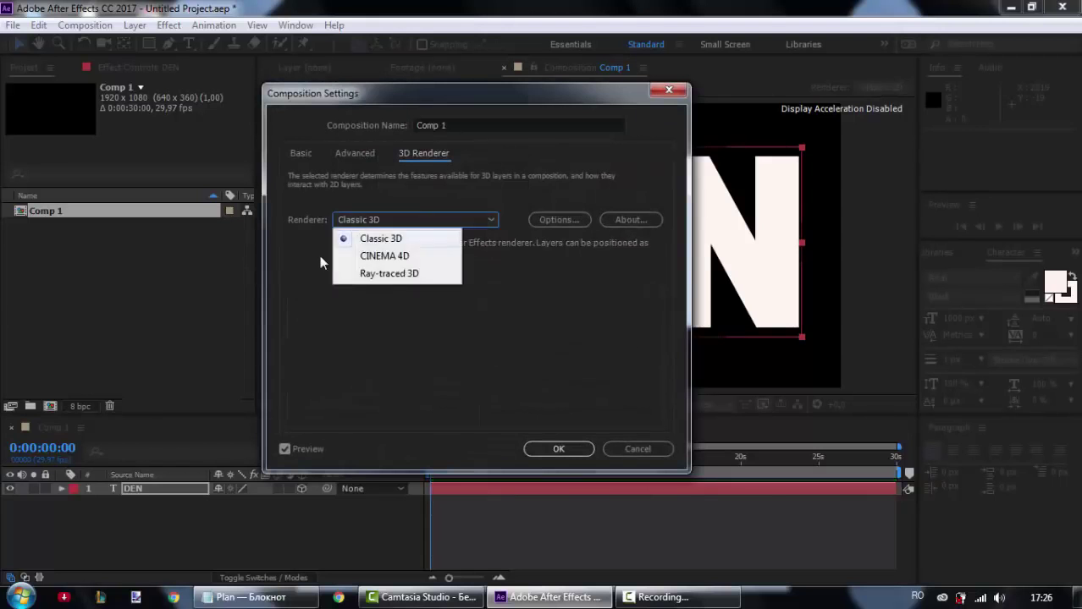
pyautogui.click(375, 275)
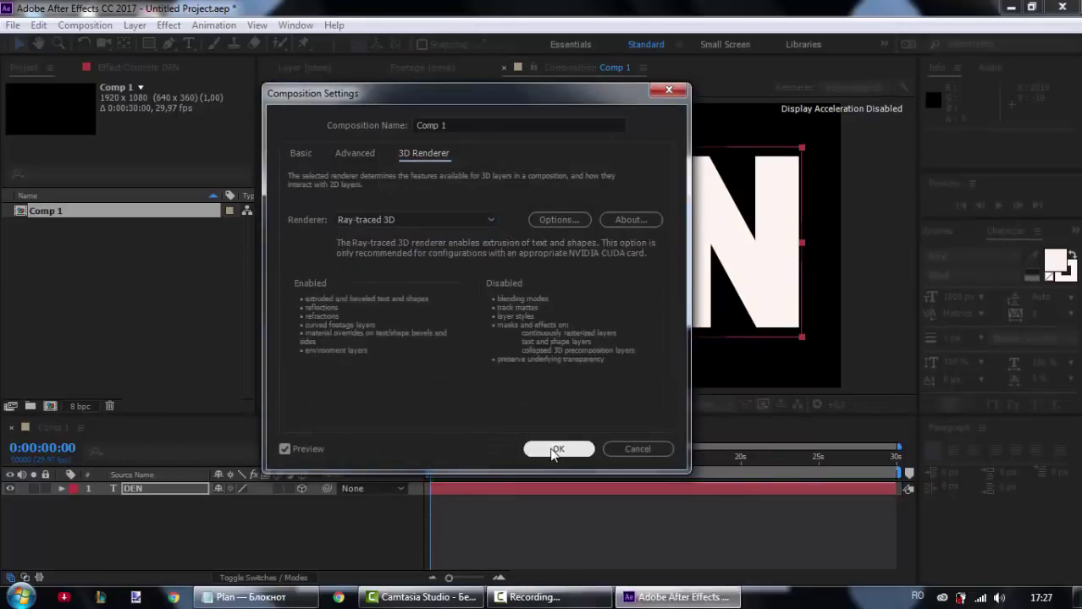
pyautogui.click(555, 451)
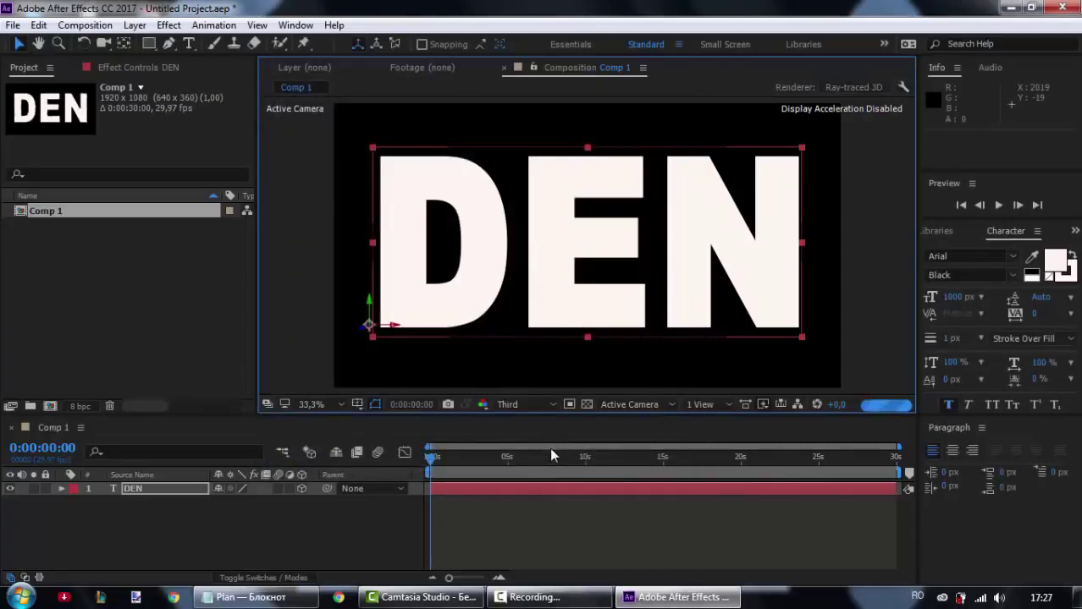
# Step: Add Camera 1 as a two-node camera with the 50mm lens preset
pyautogui.click(140, 25)
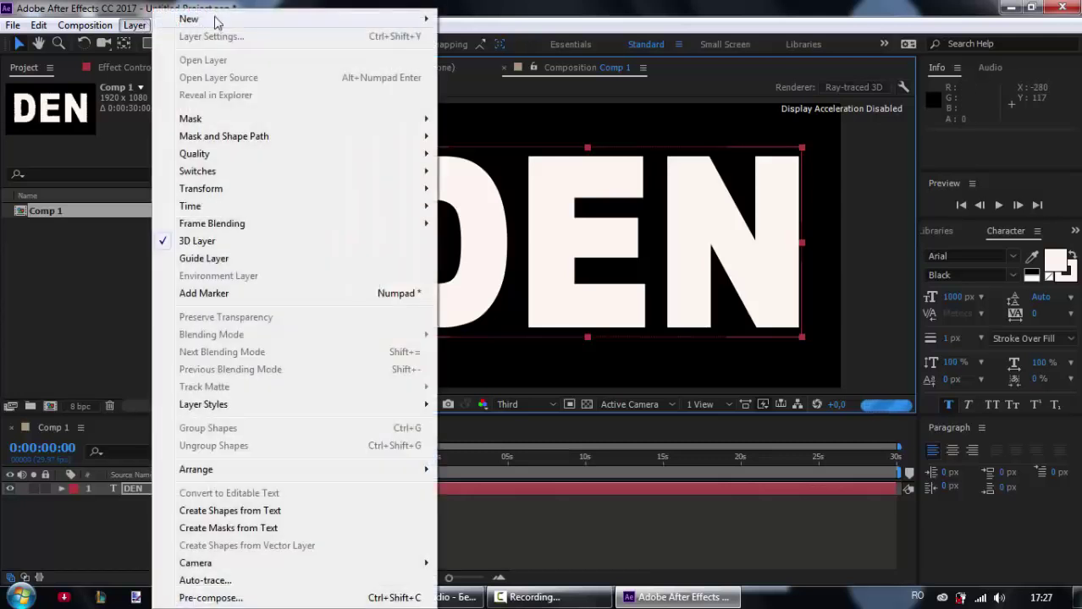
pyautogui.moveTo(212, 19)
pyautogui.click(478, 72)
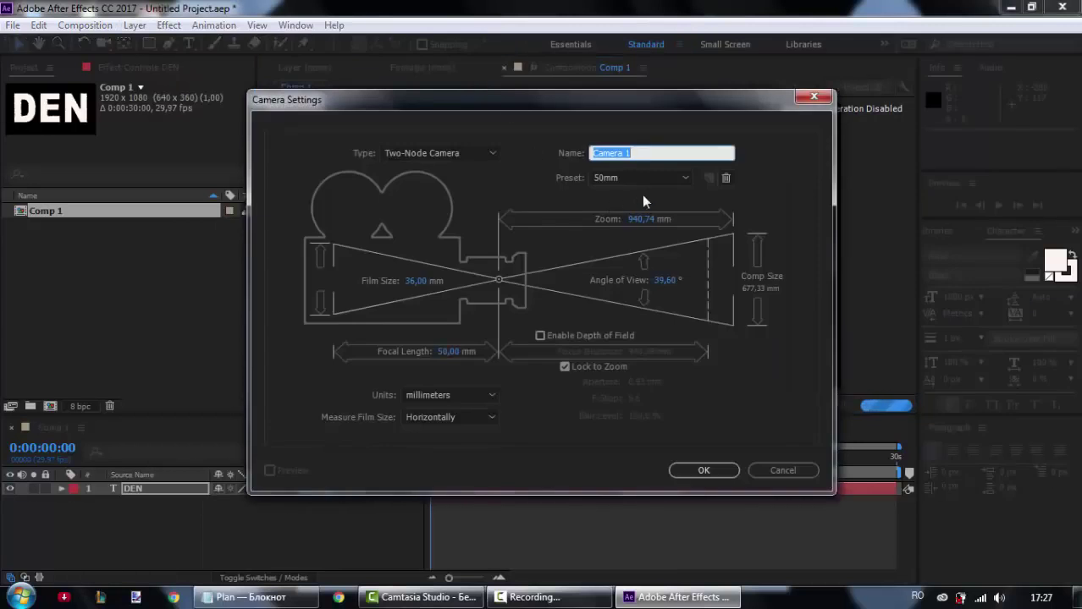
pyautogui.click(644, 178)
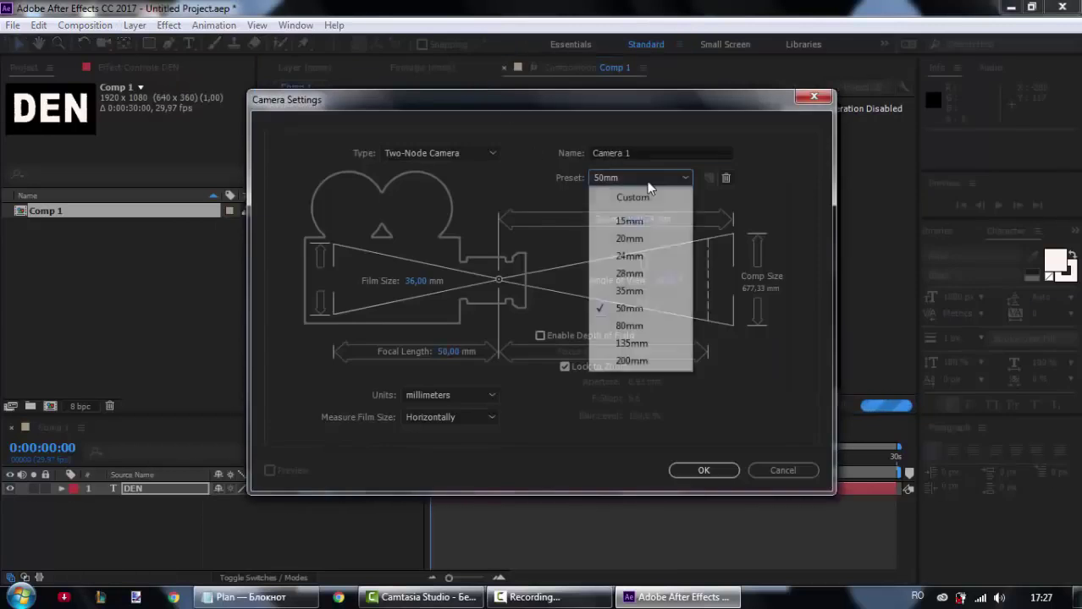
pyautogui.click(628, 311)
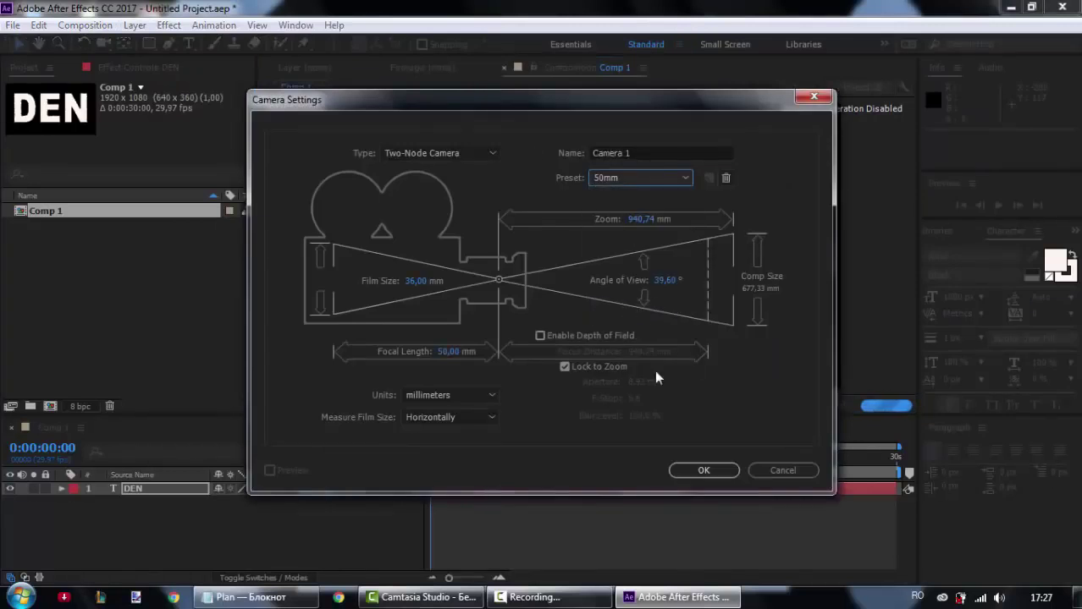
pyautogui.click(687, 472)
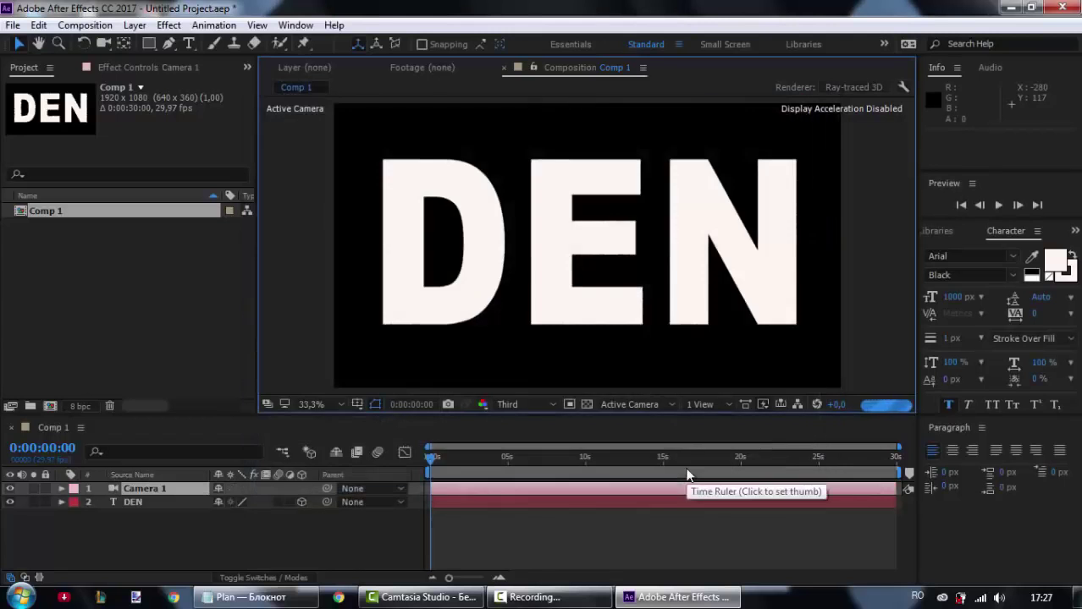
# Step: Orbit the camera to an angled view of DEN and expand the layer's property groups
pyautogui.click(104, 45)
pyautogui.moveTo(398, 230)
pyautogui.mouseDown()
pyautogui.moveTo(453, 262)
pyautogui.moveTo(511, 222)
pyautogui.moveTo(454, 269)
pyautogui.moveTo(550, 206)
pyautogui.moveTo(505, 225)
pyautogui.mouseUp()
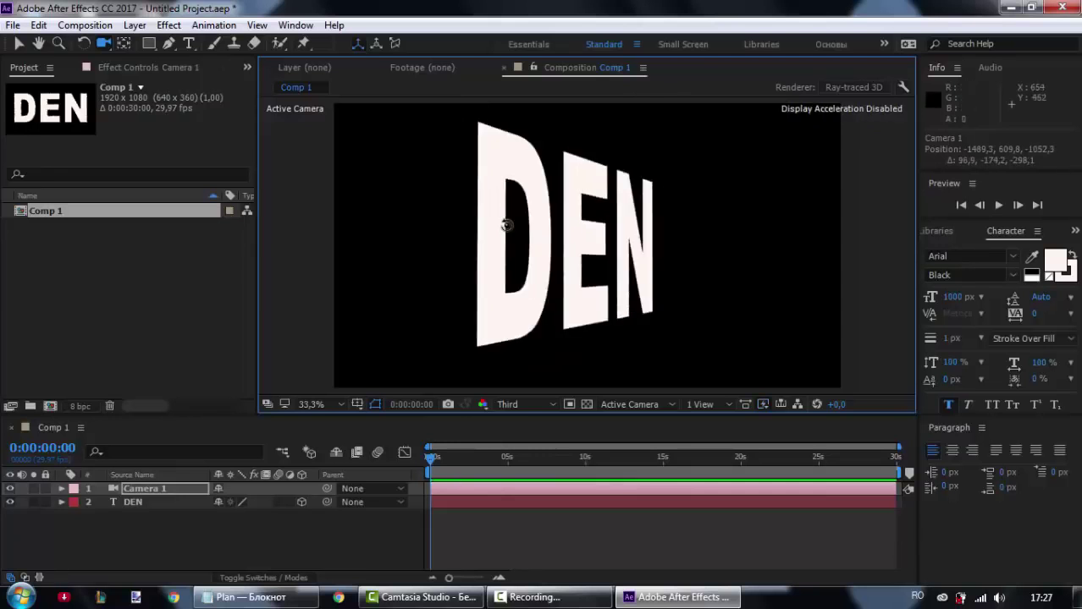
pyautogui.click(60, 502)
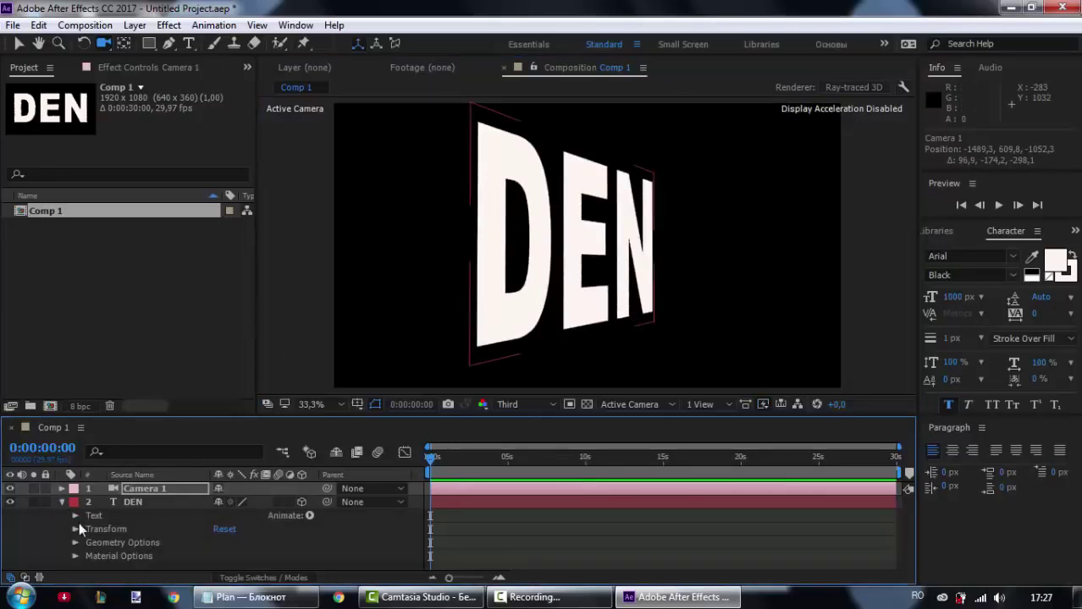
# Step: Set DEN's Extrusion Depth to 200 under Geometry Options, then orbit to inspect the sides
pyautogui.click(77, 543)
pyautogui.scroll(-2, 110, 543)
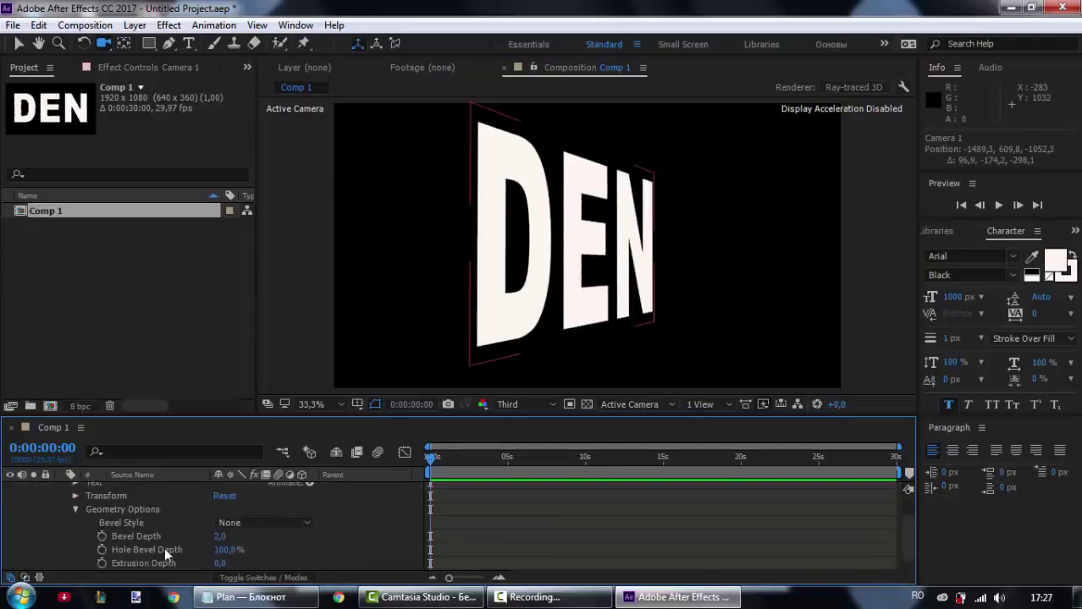
pyautogui.moveTo(222, 564); pyautogui.dragTo(384, 571)
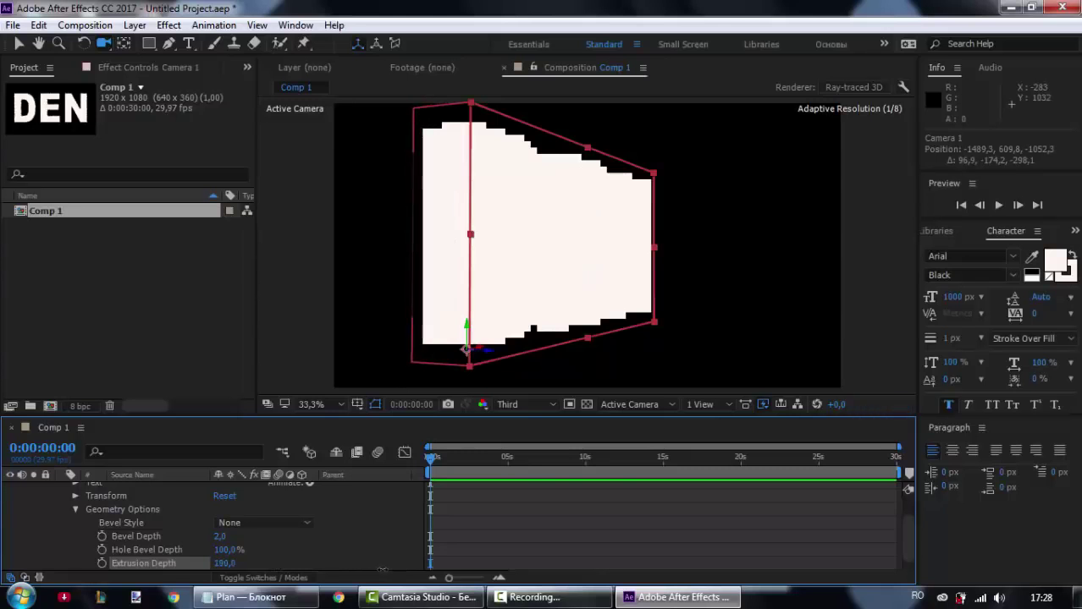
pyautogui.click(224, 563)
pyautogui.write('200')
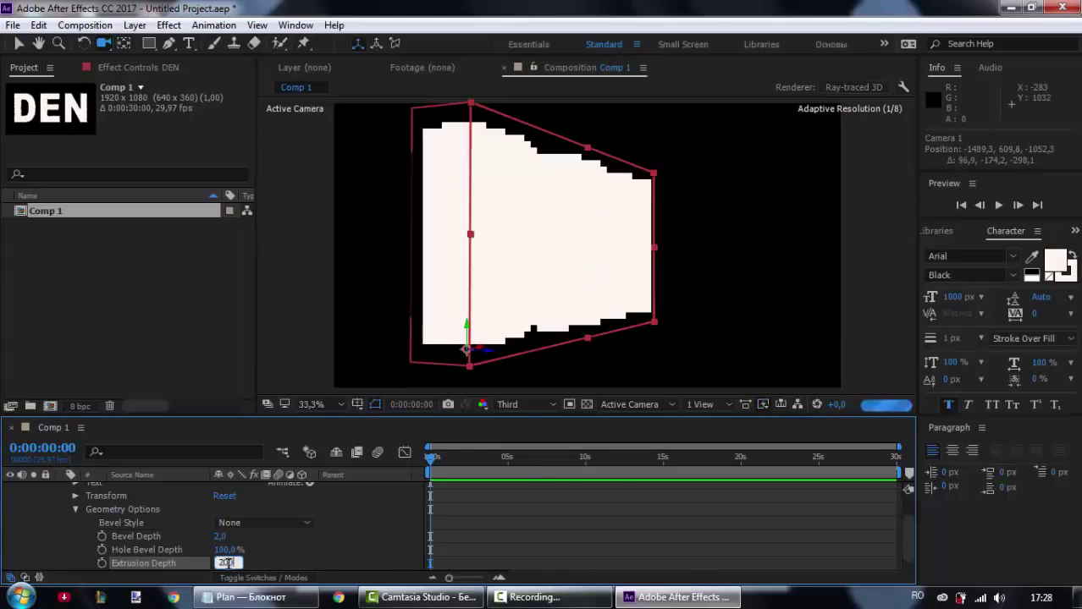
pyautogui.press('Return')
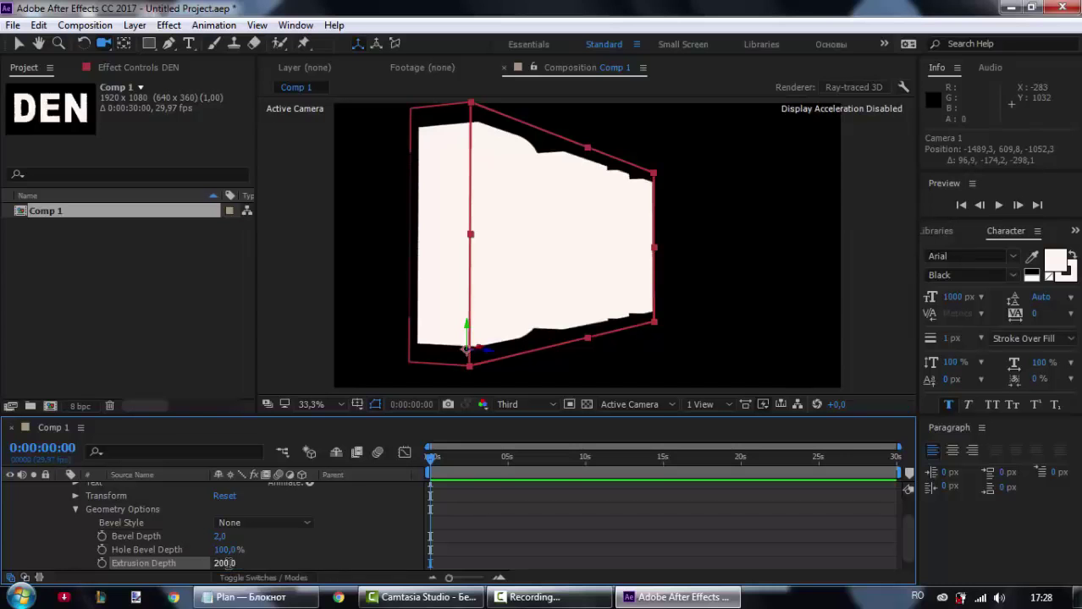
pyautogui.press('Return')
pyautogui.moveTo(500, 295); pyautogui.dragTo(471, 300)
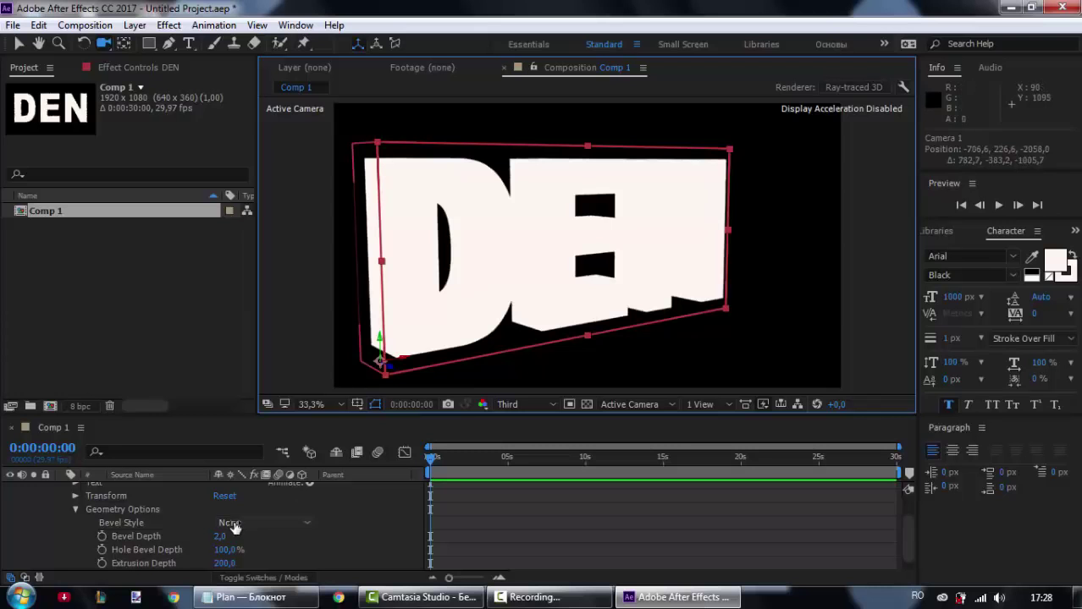
pyautogui.scroll(2, 203, 534)
# Step: Keep DEN's Y Rotation at 0° and orbit the camera to face the text head-on
pyautogui.click(75, 543)
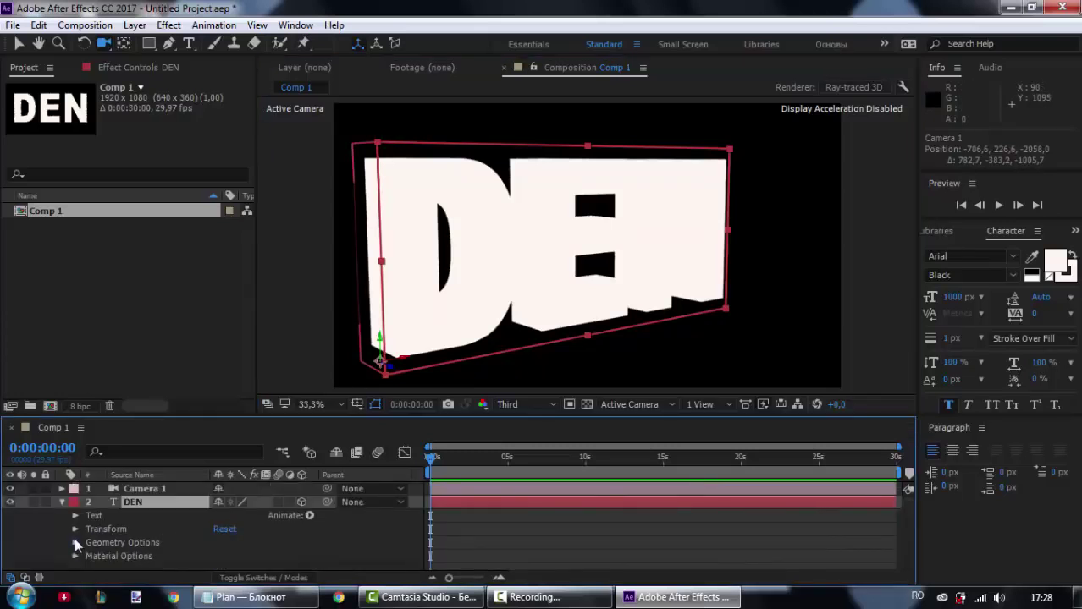
pyautogui.click(74, 529)
pyautogui.scroll(-2, 73, 530)
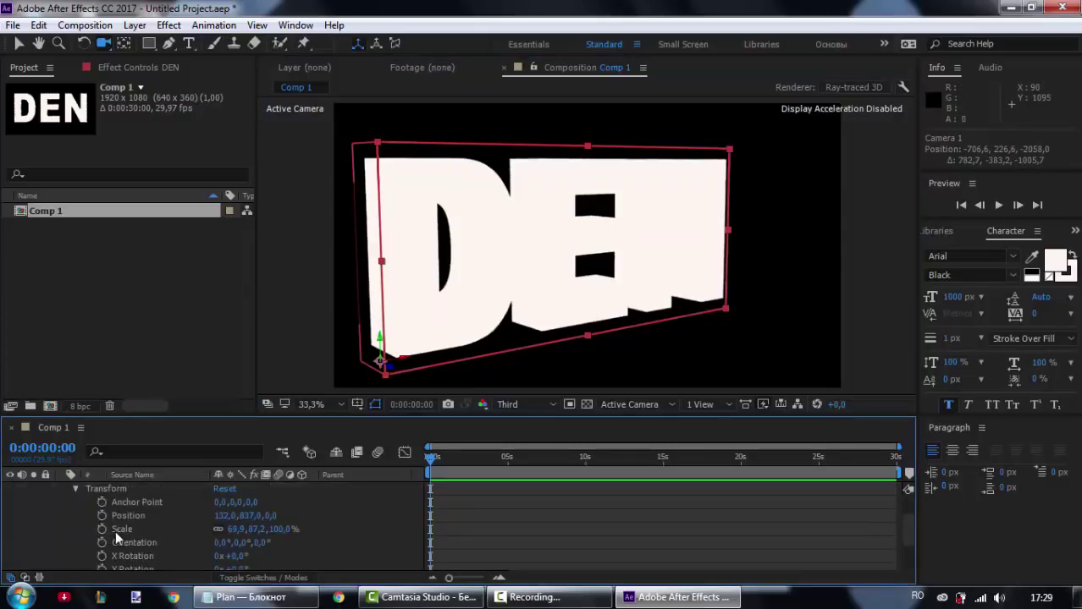
pyautogui.scroll(-3, 138, 539)
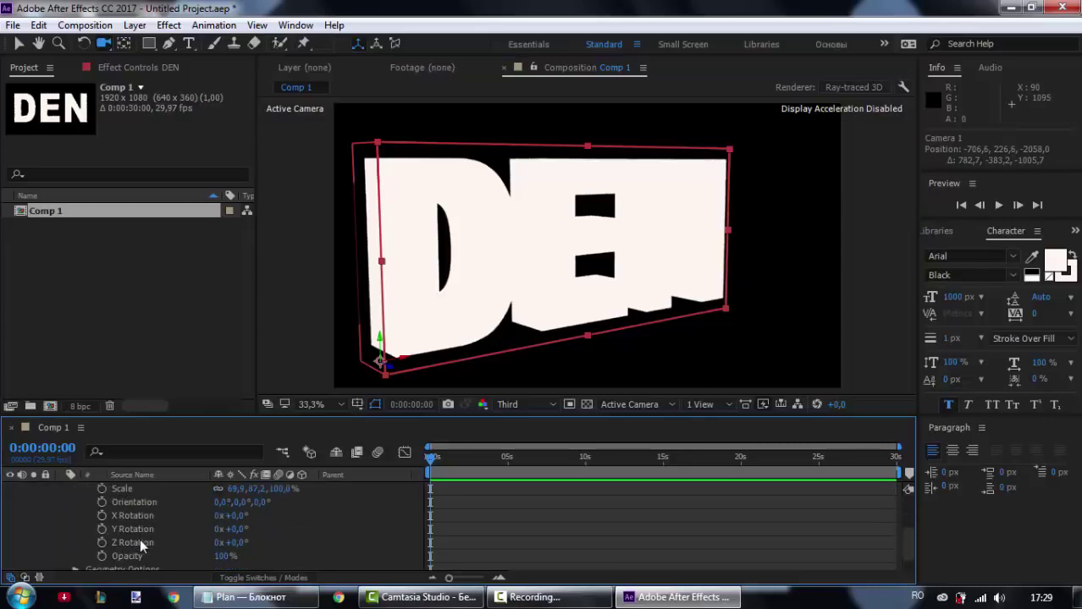
pyautogui.moveTo(233, 529)
pyautogui.mouseDown()
pyautogui.moveTo(275, 529)
pyautogui.moveTo(234, 515)
pyautogui.mouseUp()
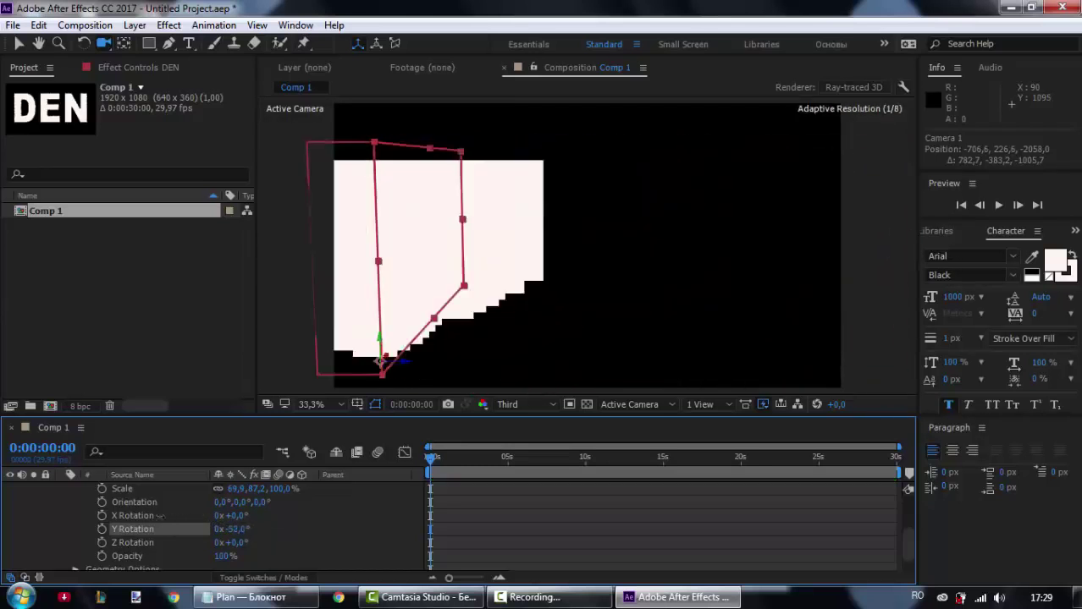
pyautogui.click(242, 528)
pyautogui.write('+0')
pyautogui.press('Return')
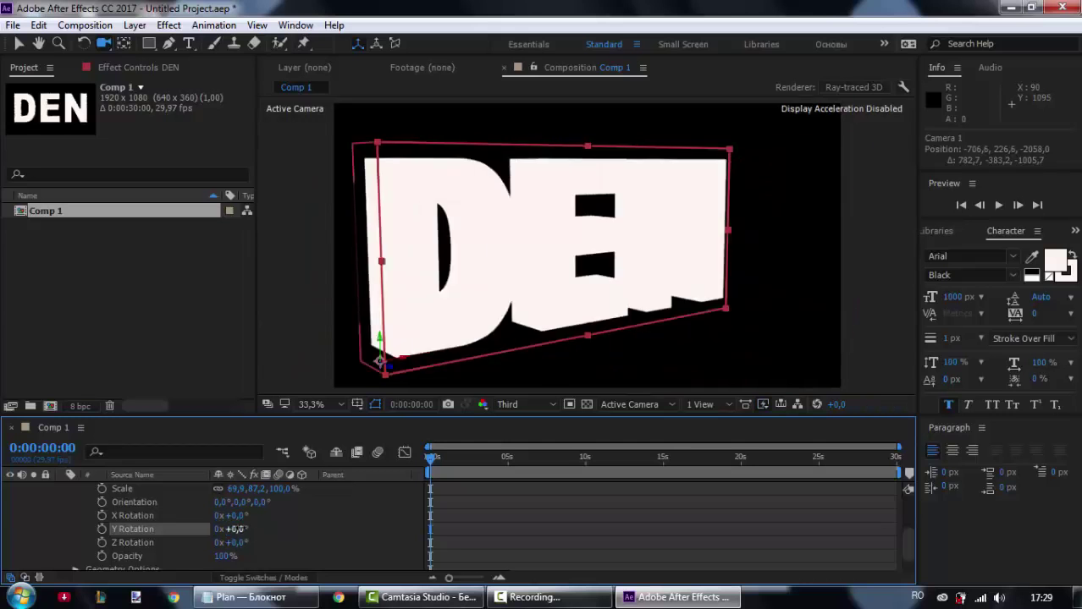
pyautogui.moveTo(415, 314)
pyautogui.mouseDown()
pyautogui.moveTo(365, 299)
pyautogui.moveTo(373, 306)
pyautogui.mouseUp()
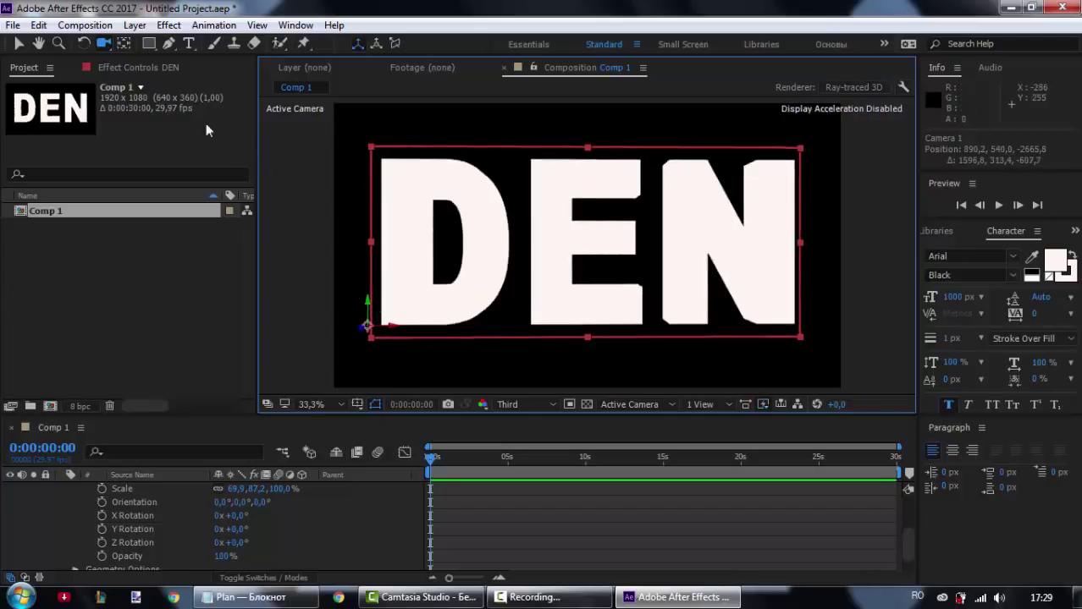
# Step: Drag DEN's anchor point onto the centre of the E with the Pan Behind tool
pyautogui.click(122, 42)
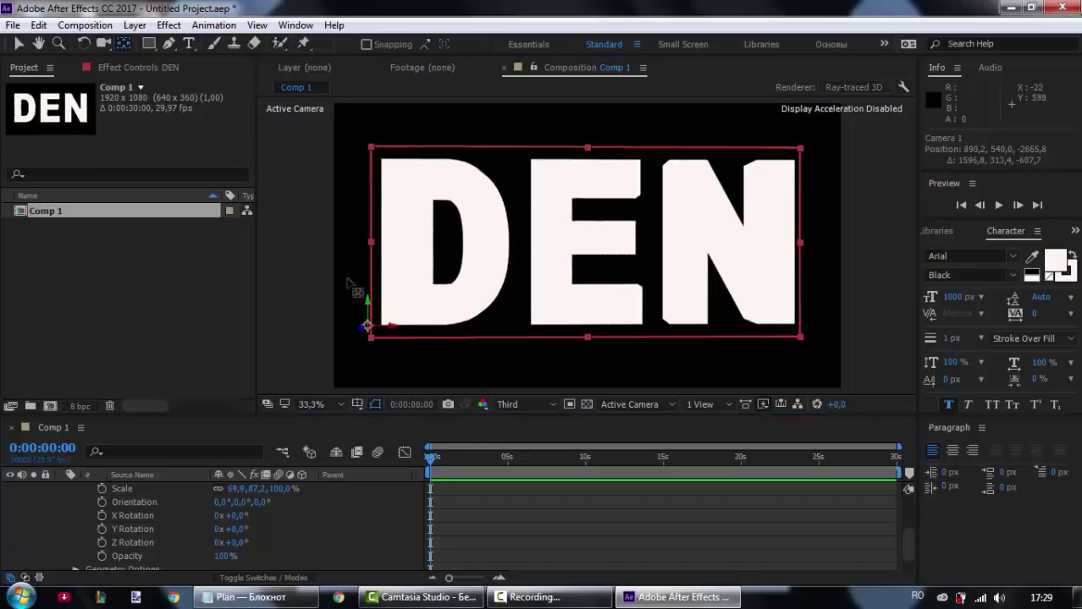
pyautogui.moveTo(369, 328); pyautogui.dragTo(588, 250)
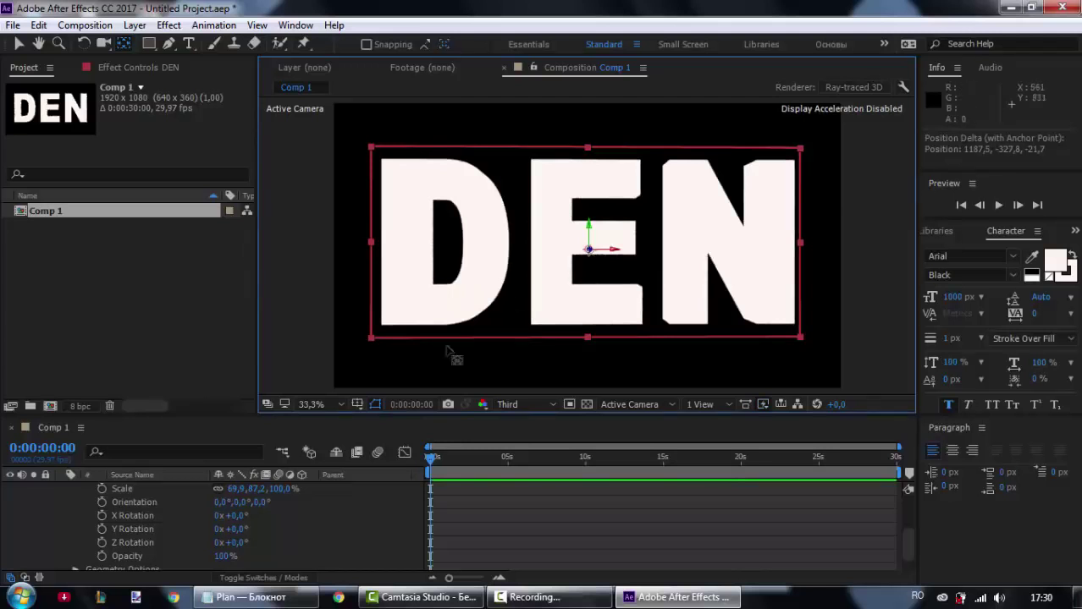
pyautogui.click(18, 43)
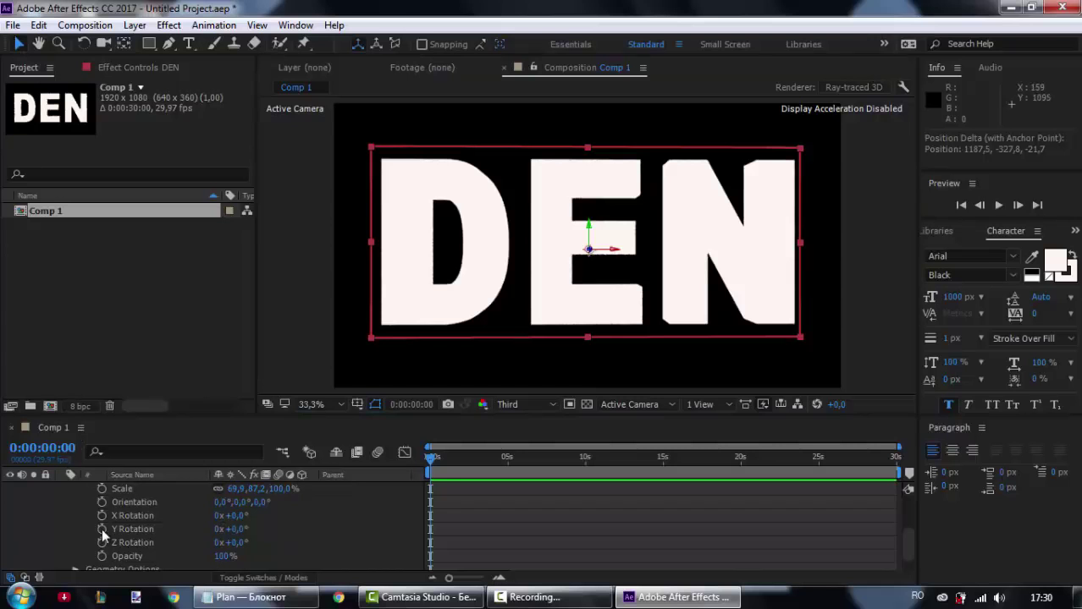
# Step: Keyframe Y Rotation from 0 at 0:00 to one full revolution at 0:02, then scrub to preview
pyautogui.click(132, 534)
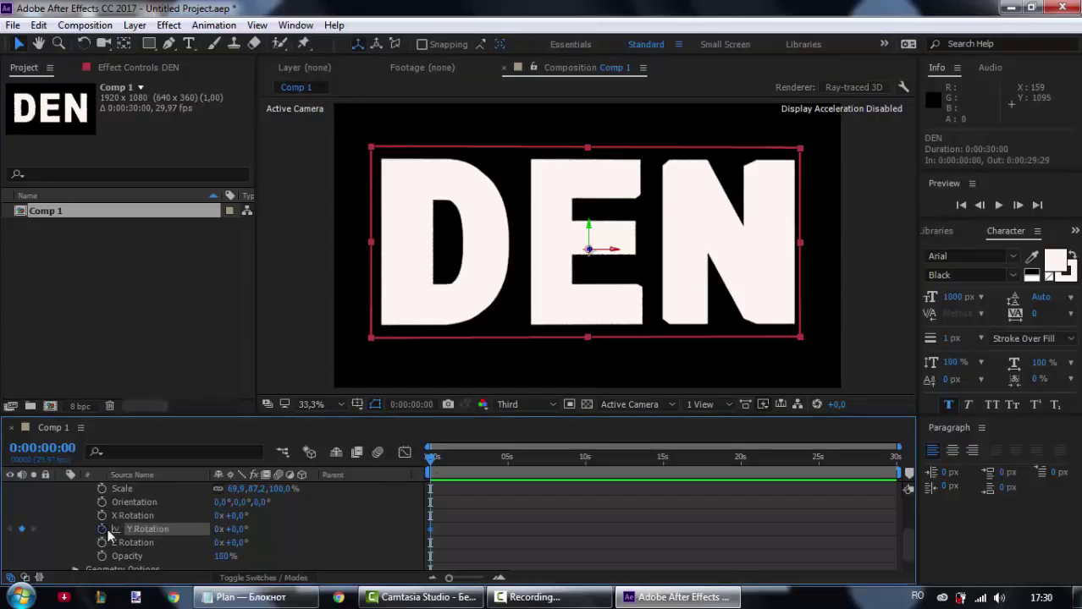
pyautogui.moveTo(430, 458); pyautogui.dragTo(461, 466)
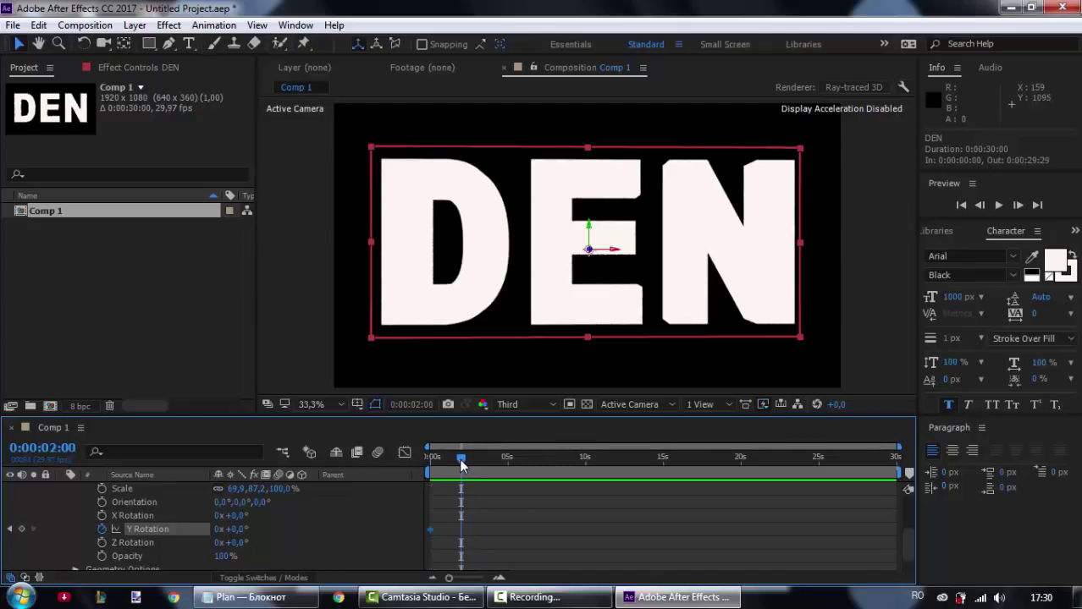
pyautogui.click(218, 529)
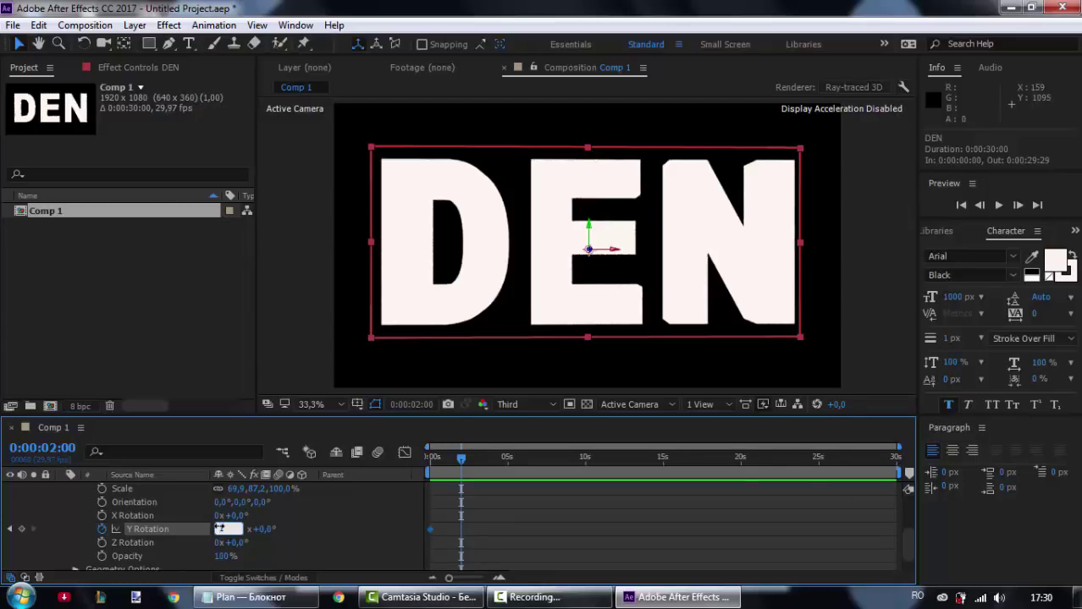
pyautogui.press('Return')
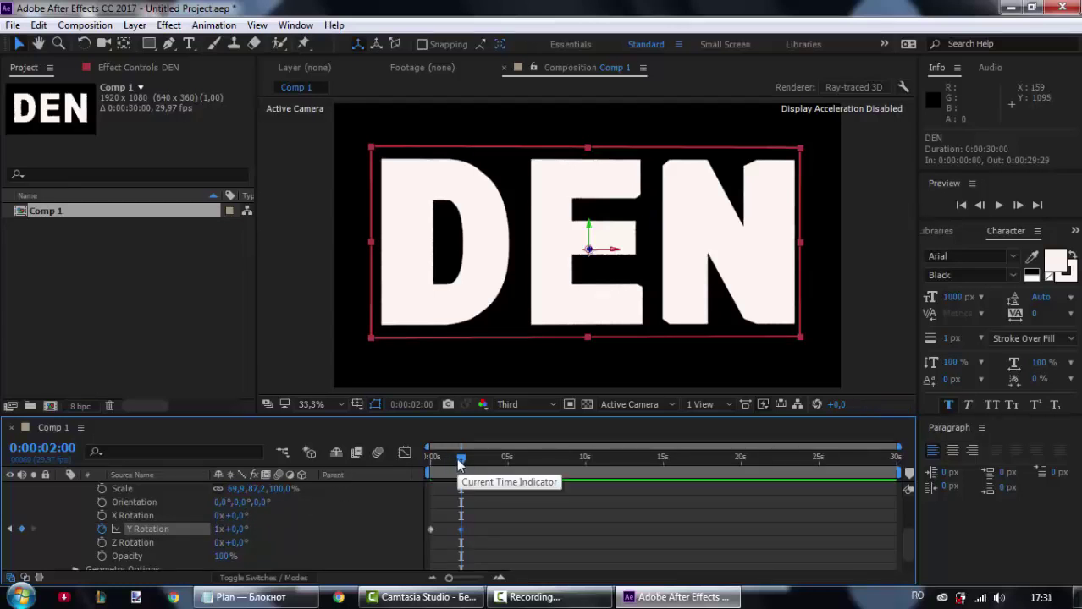
pyautogui.moveTo(461, 461)
pyautogui.mouseDown()
pyautogui.moveTo(430, 460)
pyautogui.moveTo(461, 463)
pyautogui.mouseUp()
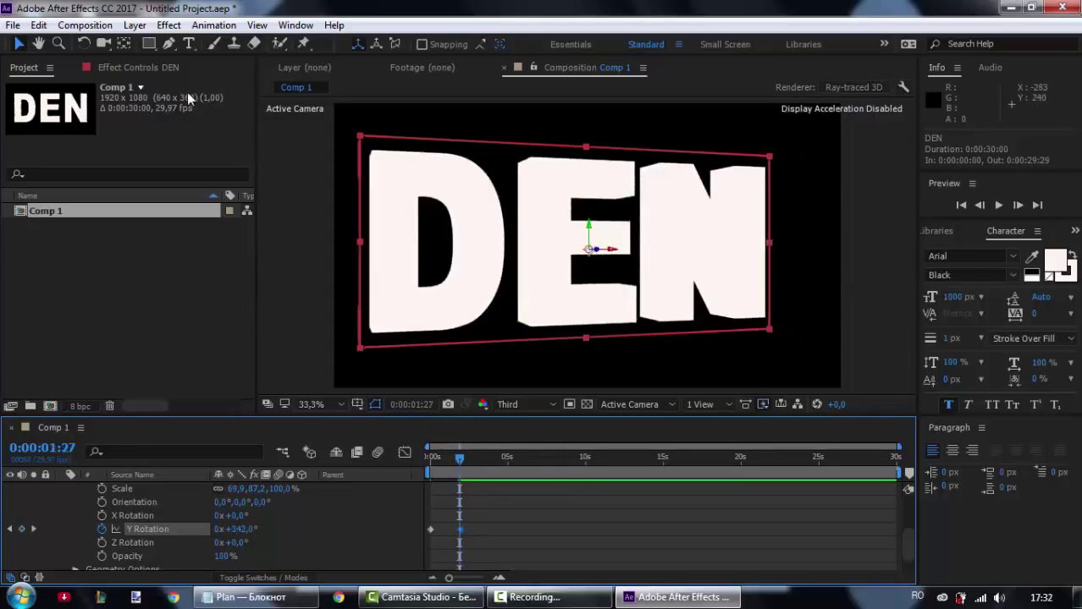
# Step: Add a Spot light coloured B7D1E0 at 80% intensity with Casts Shadows enabled
pyautogui.click(134, 25)
pyautogui.moveTo(375, 27)
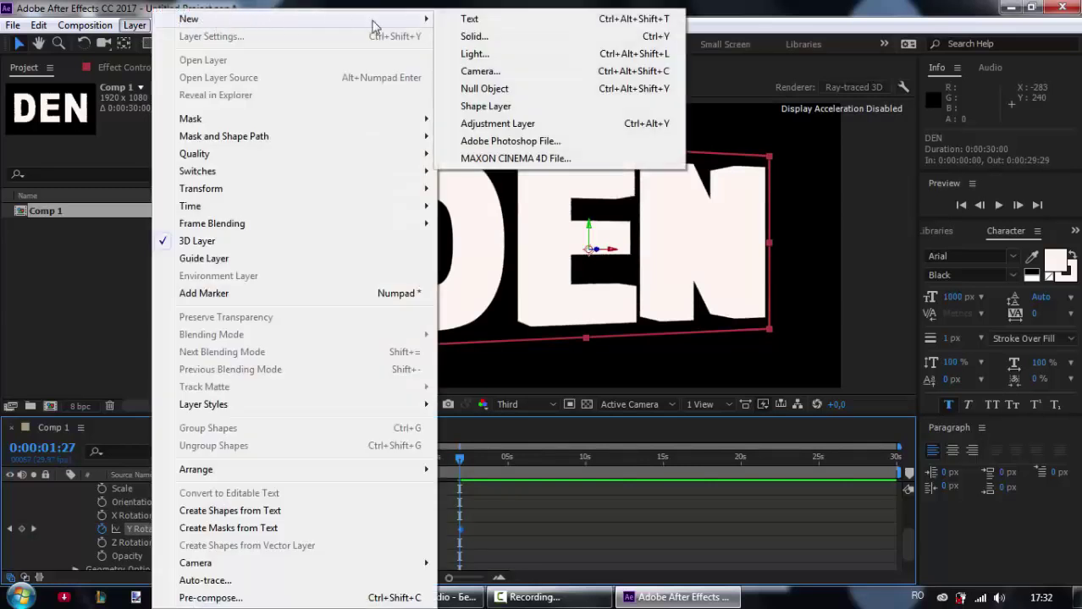
pyautogui.click(487, 54)
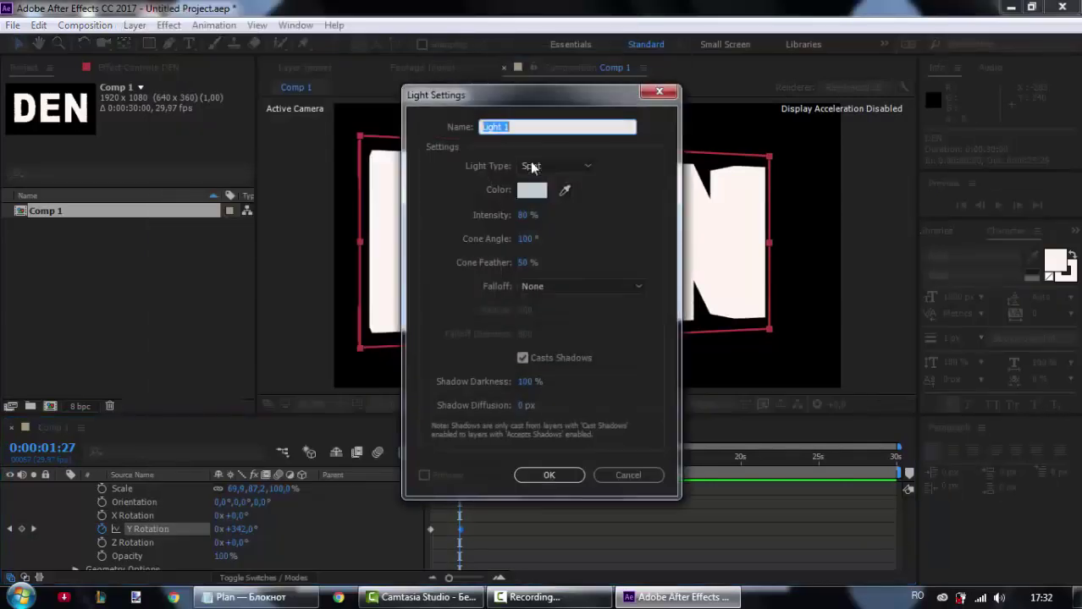
pyautogui.click(531, 189)
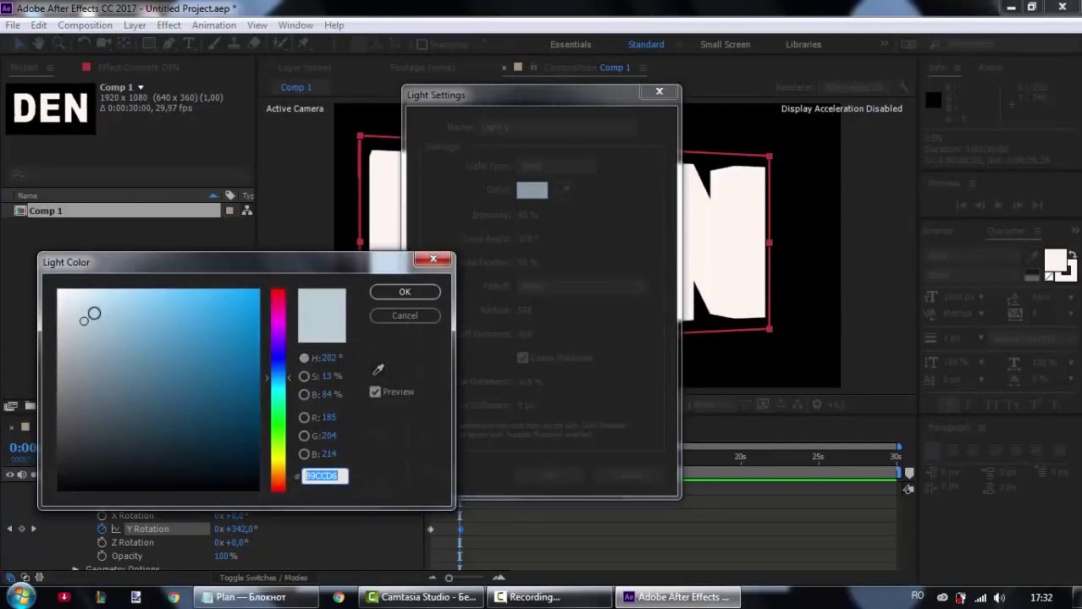
pyautogui.click(94, 313)
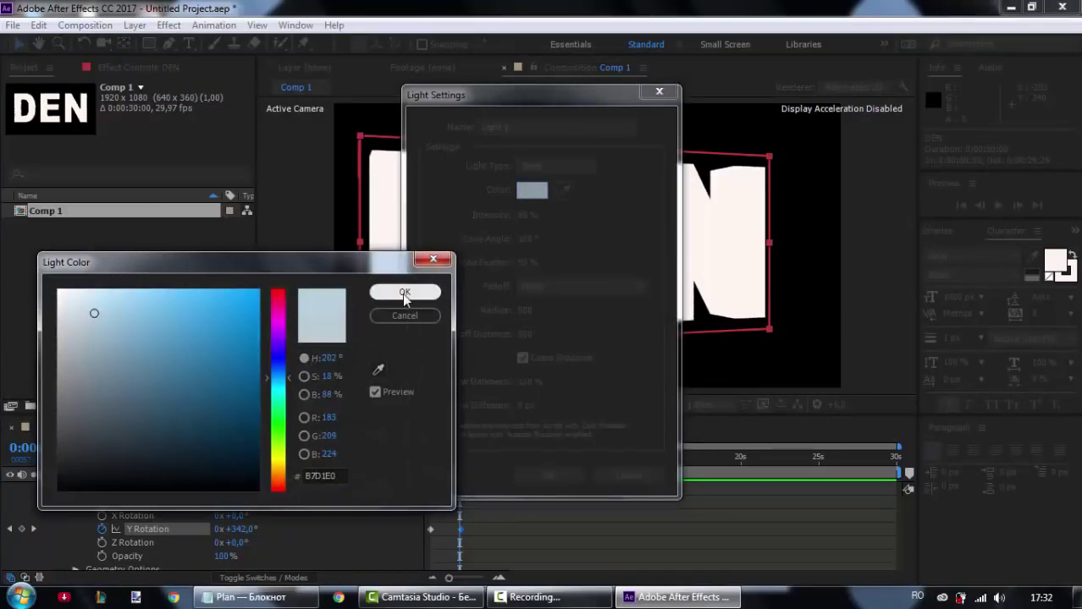
pyautogui.click(402, 293)
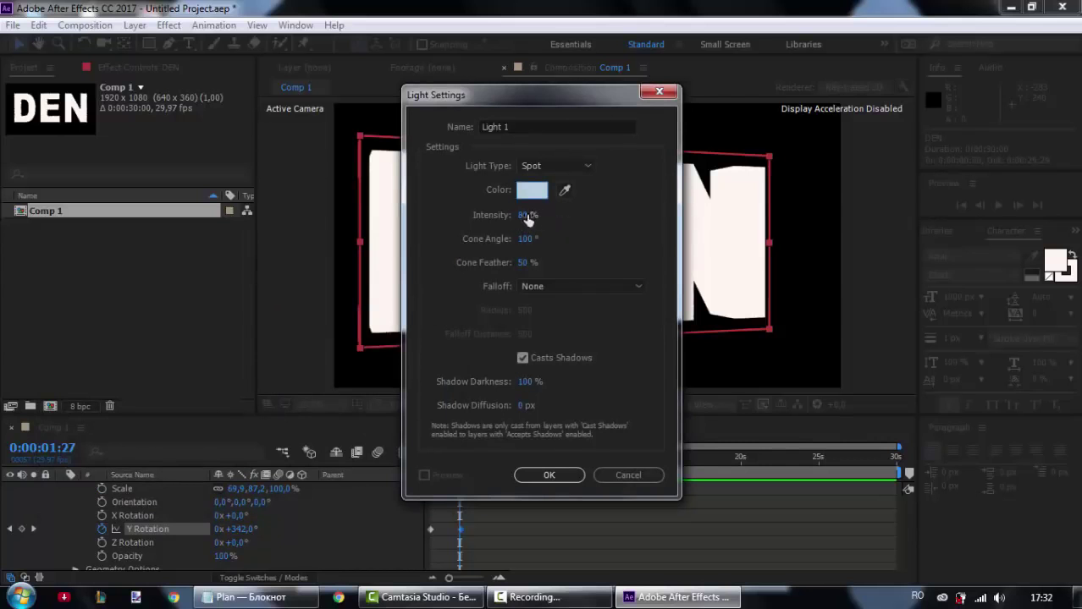
pyautogui.click(523, 358)
pyautogui.click(522, 358)
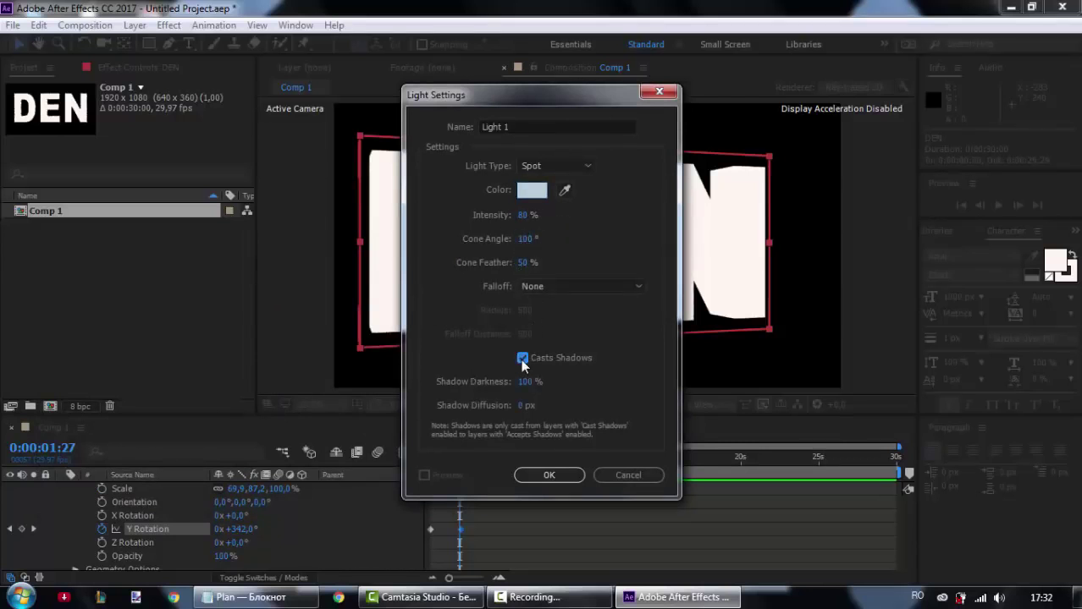
pyautogui.click(531, 475)
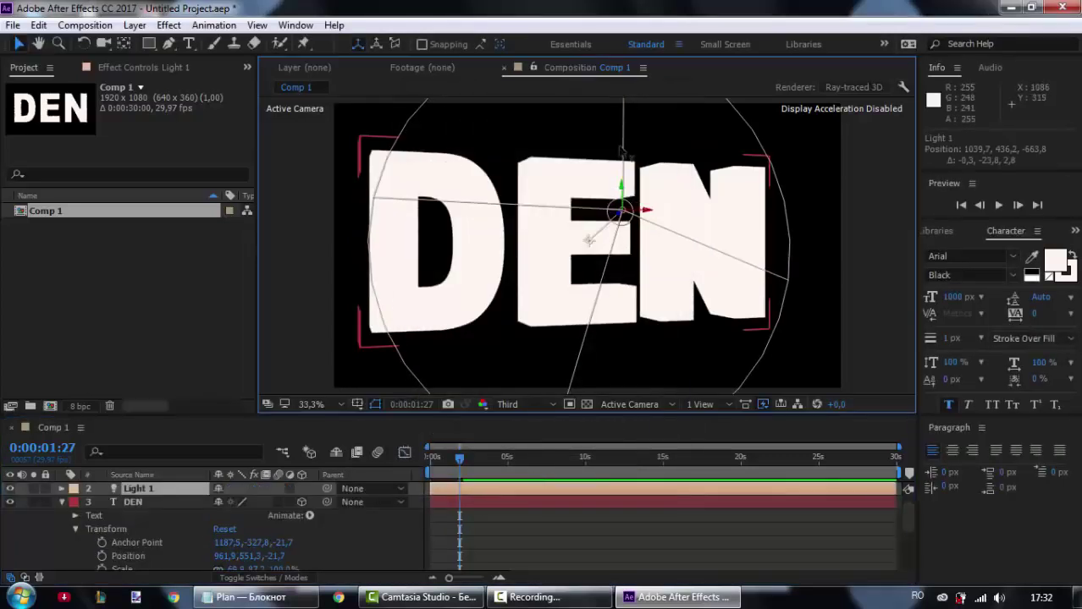
# Step: Move the spot light to the upper right of the frame and aim it at DEN's E
pyautogui.moveTo(627, 222); pyautogui.dragTo(628, 123)
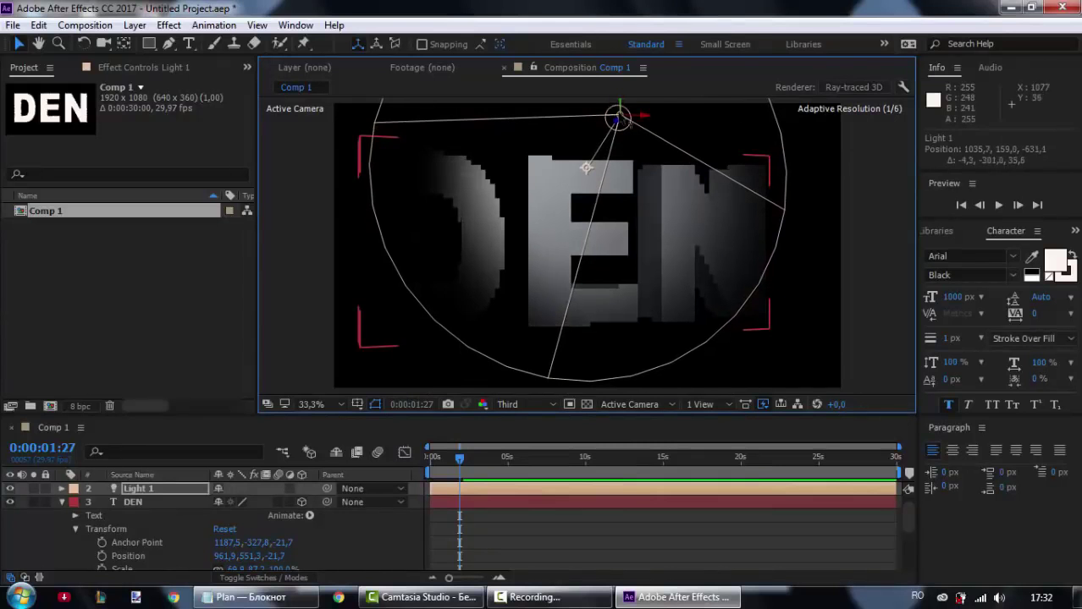
pyautogui.moveTo(628, 123); pyautogui.dragTo(837, 125)
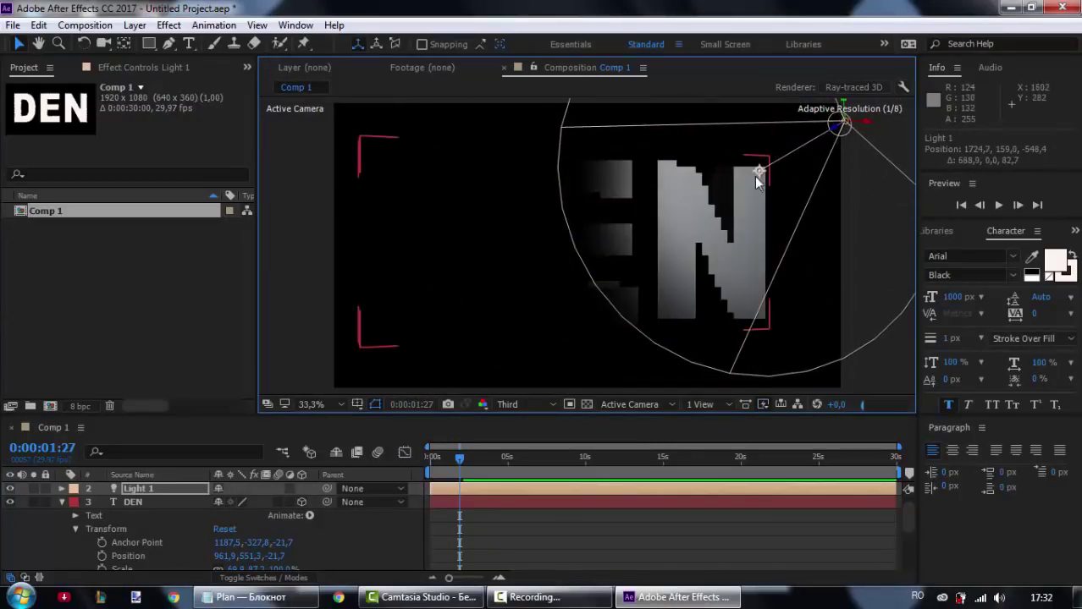
pyautogui.moveTo(761, 173)
pyautogui.mouseDown()
pyautogui.moveTo(613, 220)
pyautogui.moveTo(629, 238)
pyautogui.mouseUp()
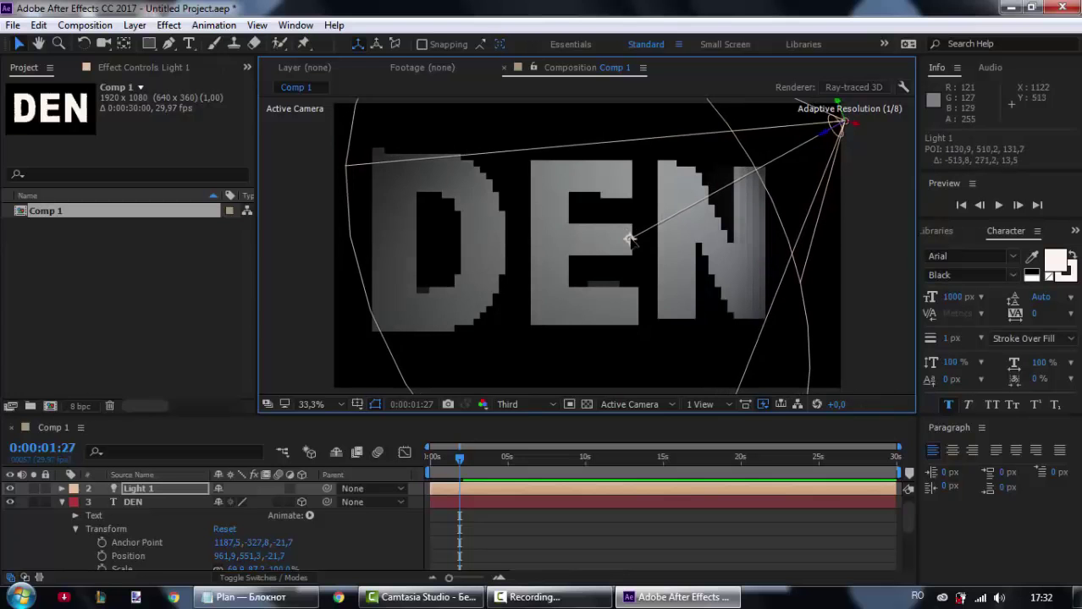
# Step: Zoom the timeline to the first seconds, step back near 0:00:01:21, and nudge the light's aim left
pyautogui.click(461, 465)
pyautogui.moveTo(461, 465); pyautogui.dragTo(459, 464)
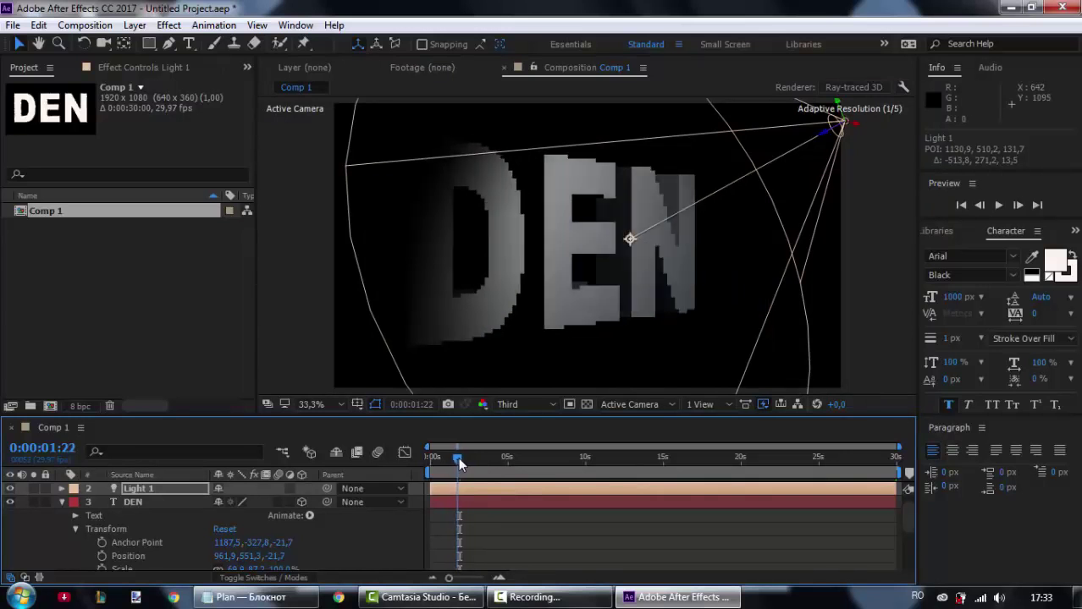
pyautogui.moveTo(897, 446); pyautogui.dragTo(506, 447)
pyautogui.moveTo(600, 459); pyautogui.dragTo(608, 459)
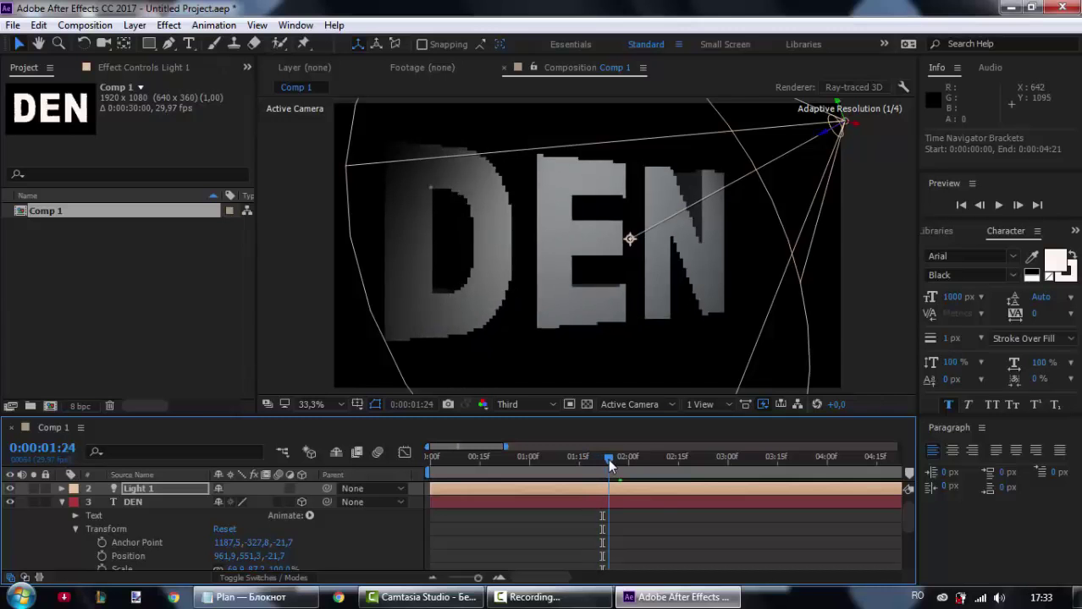
pyautogui.moveTo(630, 239); pyautogui.dragTo(584, 239)
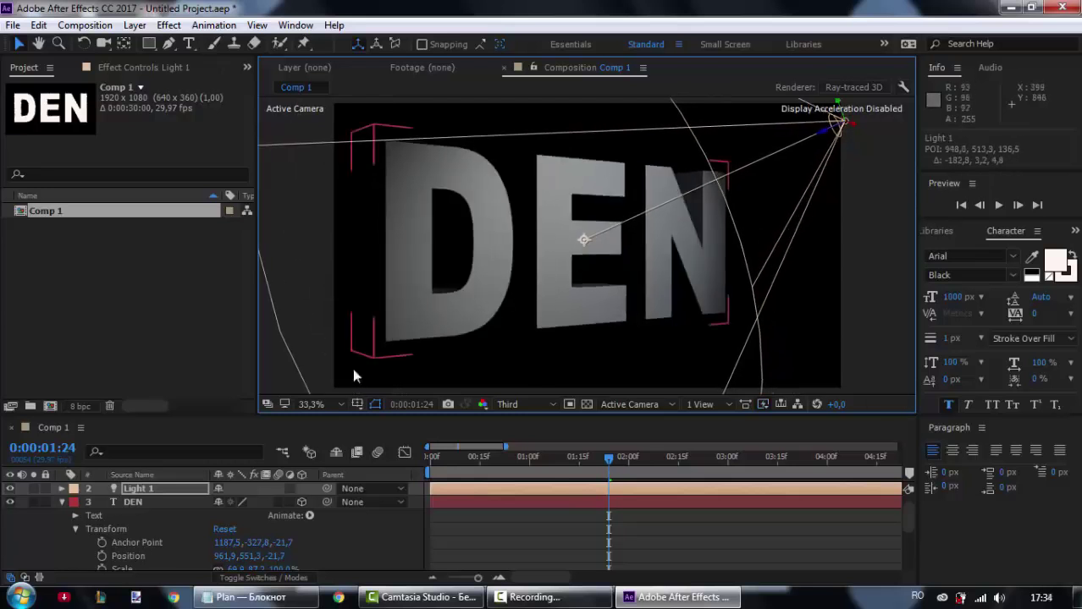
pyautogui.click(102, 500)
pyautogui.click(75, 529)
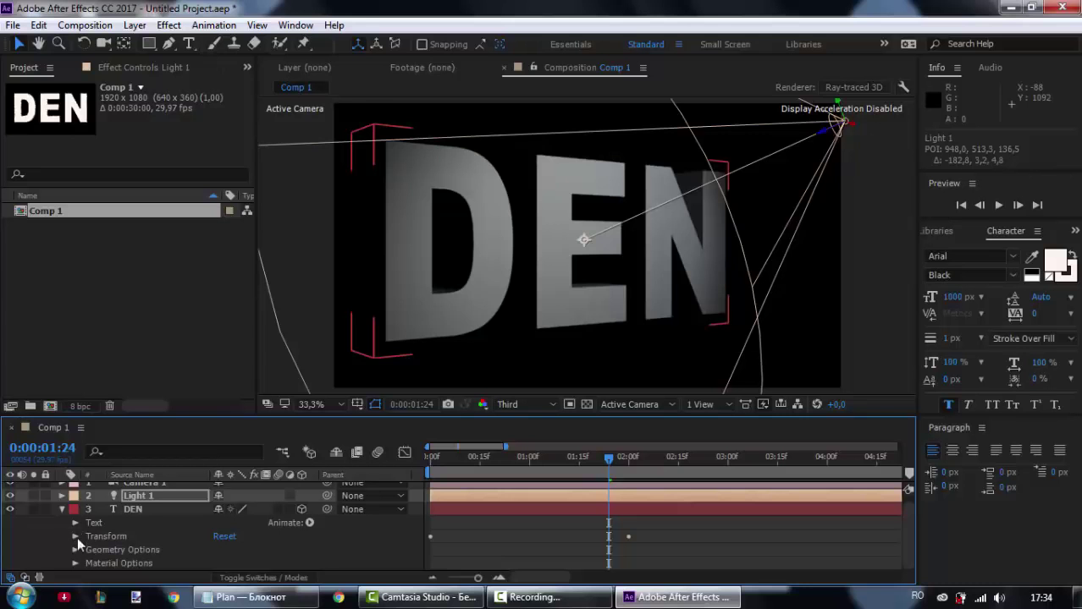
# Step: Set DEN's Geometry Options to an Angular bevel style with a Bevel Depth of 10
pyautogui.click(75, 549)
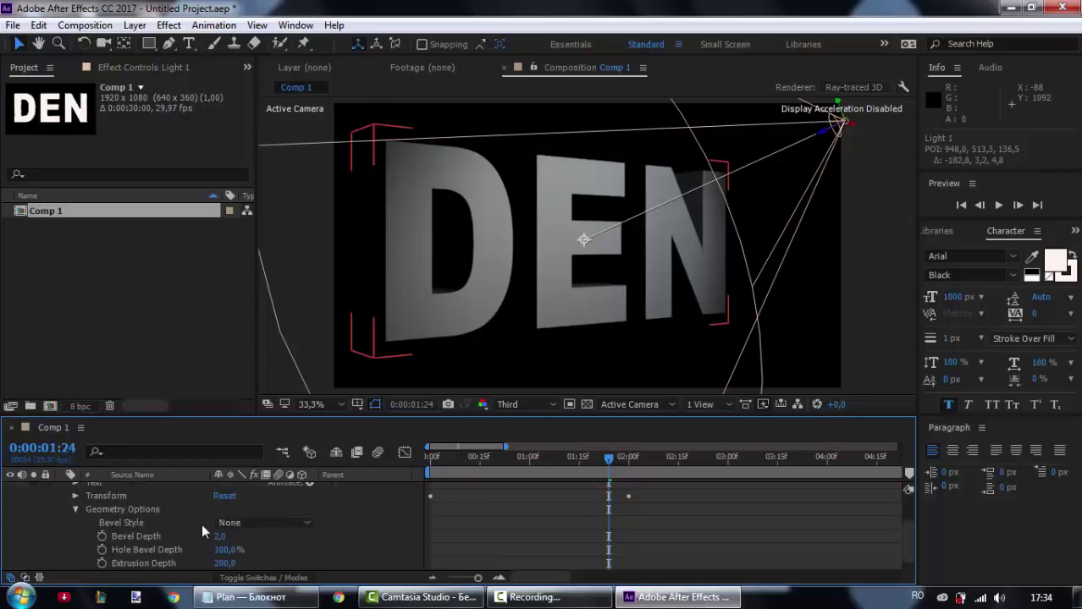
pyautogui.click(230, 523)
pyautogui.click(239, 469)
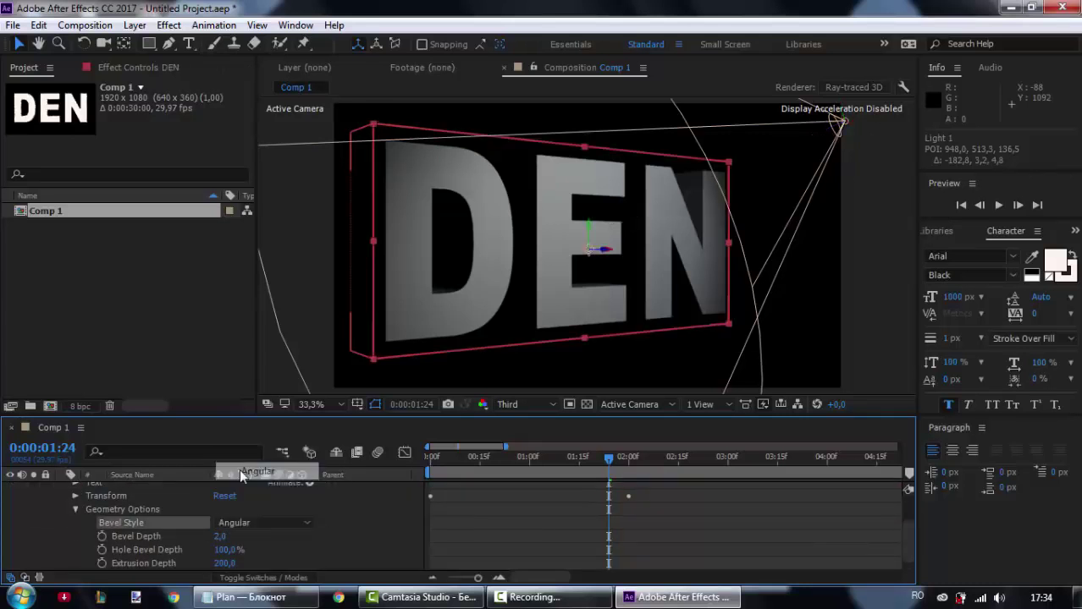
pyautogui.click(219, 537)
pyautogui.write('10')
pyautogui.press('Return')
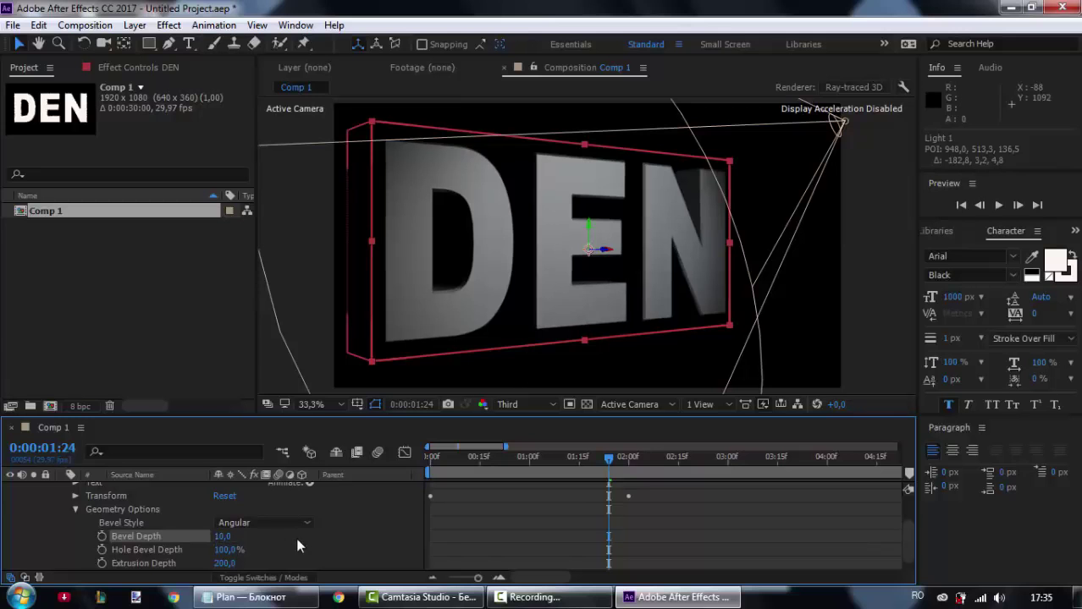
# Step: Switch Casts Shadows on in DEN's Material Options
pyautogui.click(75, 508)
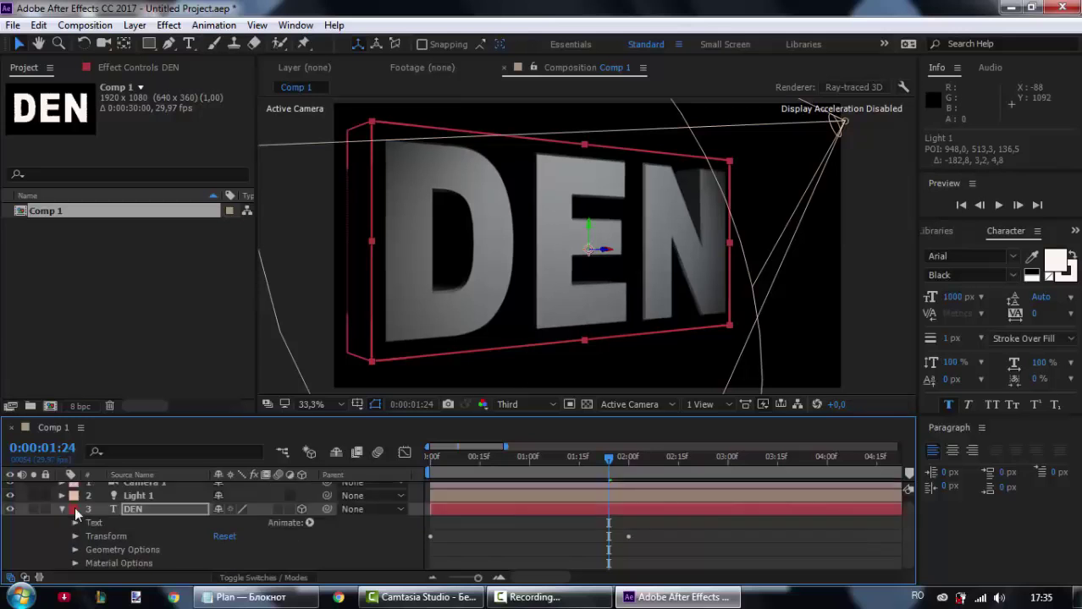
pyautogui.click(75, 563)
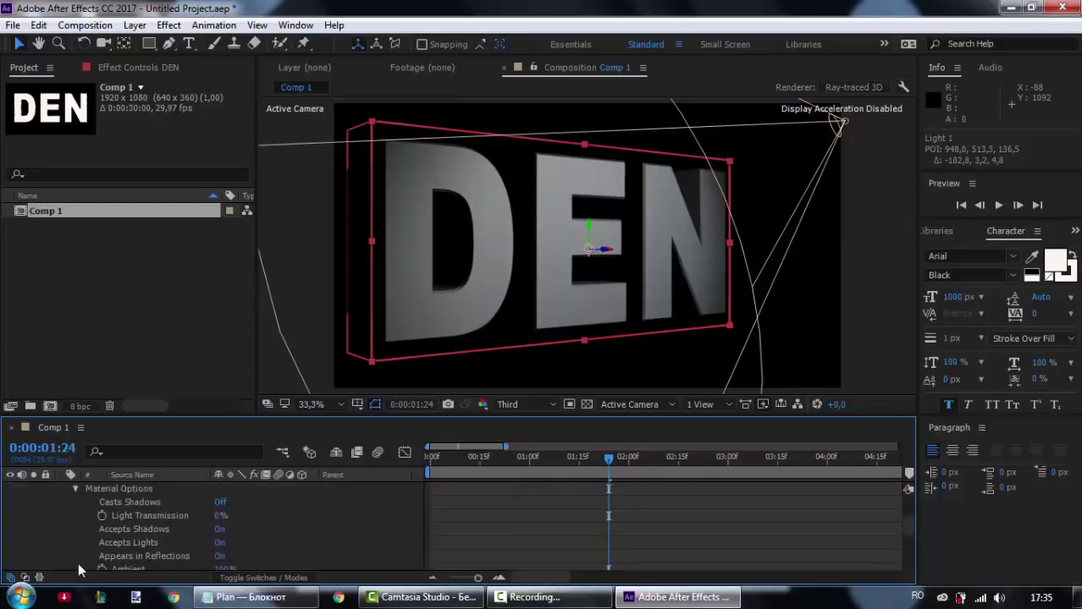
pyautogui.click(222, 505)
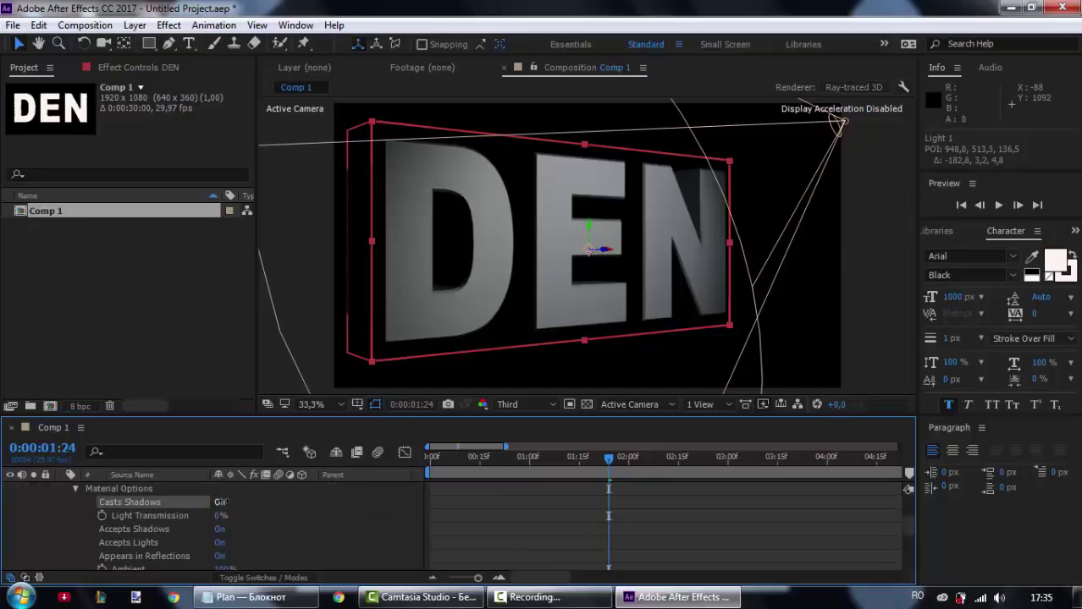
pyautogui.scroll(-2, 213, 520)
pyautogui.scroll(-2, 200, 543)
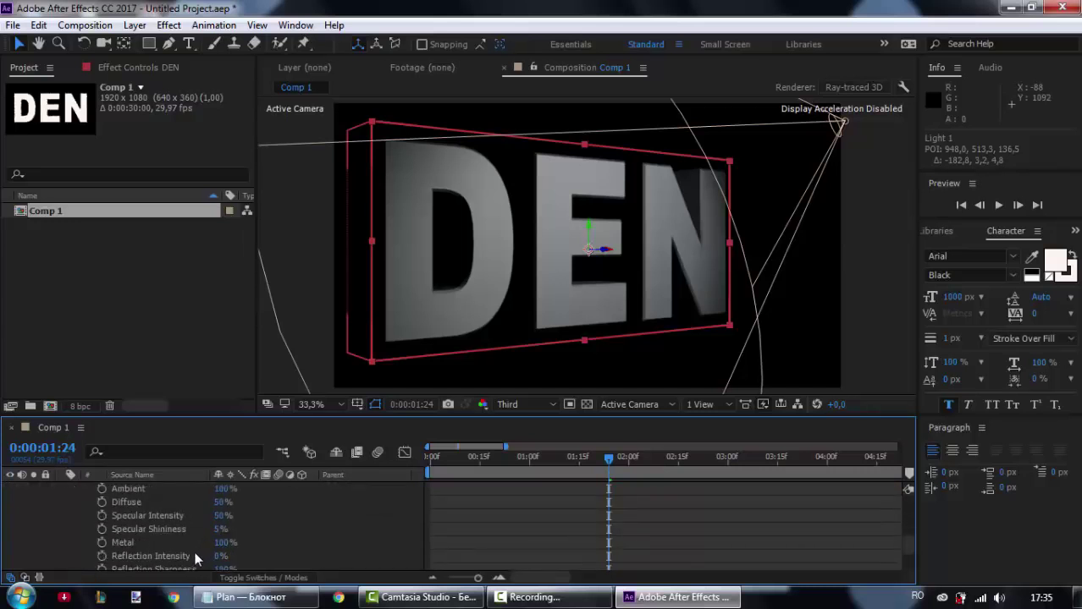
# Step: Set Specular Intensity to 90% and Specular Shininess to 3%, then scrub back to preview the rotation
pyautogui.moveTo(222, 522); pyautogui.dragTo(263, 521)
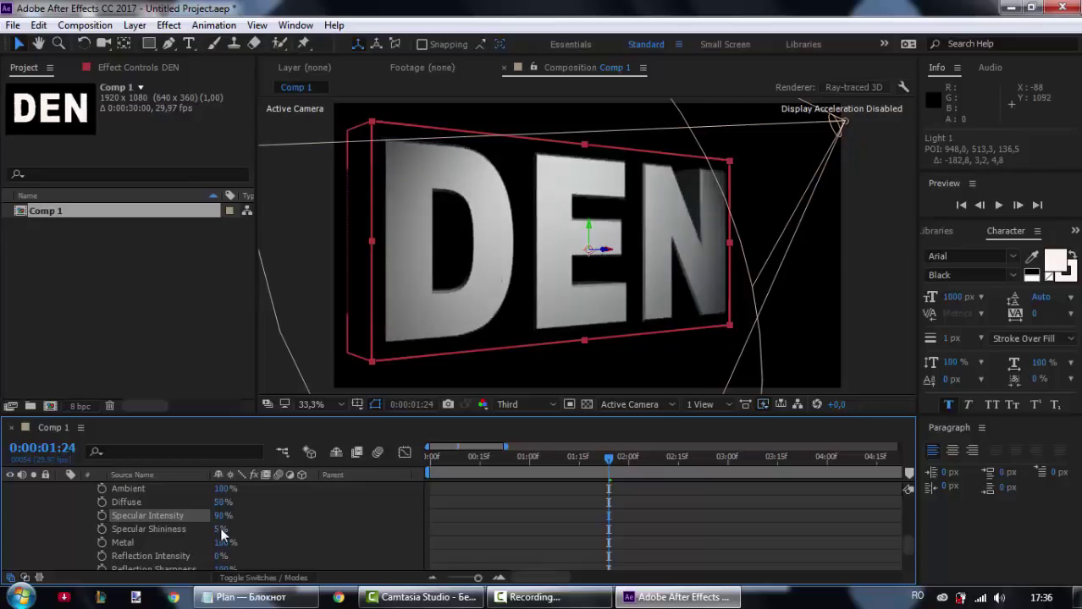
pyautogui.moveTo(217, 534); pyautogui.dragTo(211, 530)
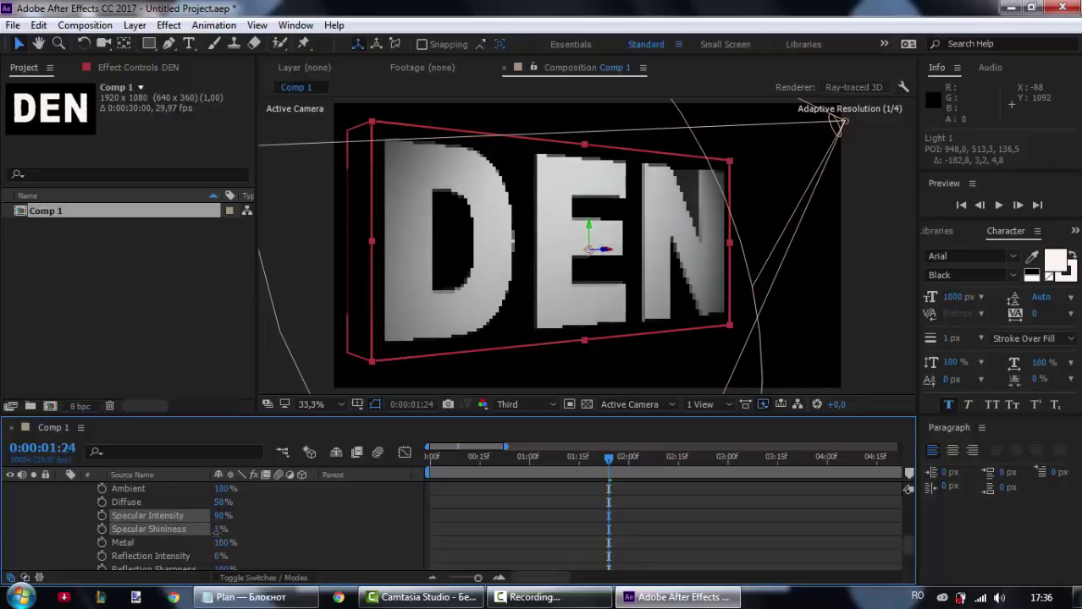
pyautogui.moveTo(218, 530); pyautogui.dragTo(222, 530)
pyautogui.moveTo(609, 459); pyautogui.dragTo(515, 461)
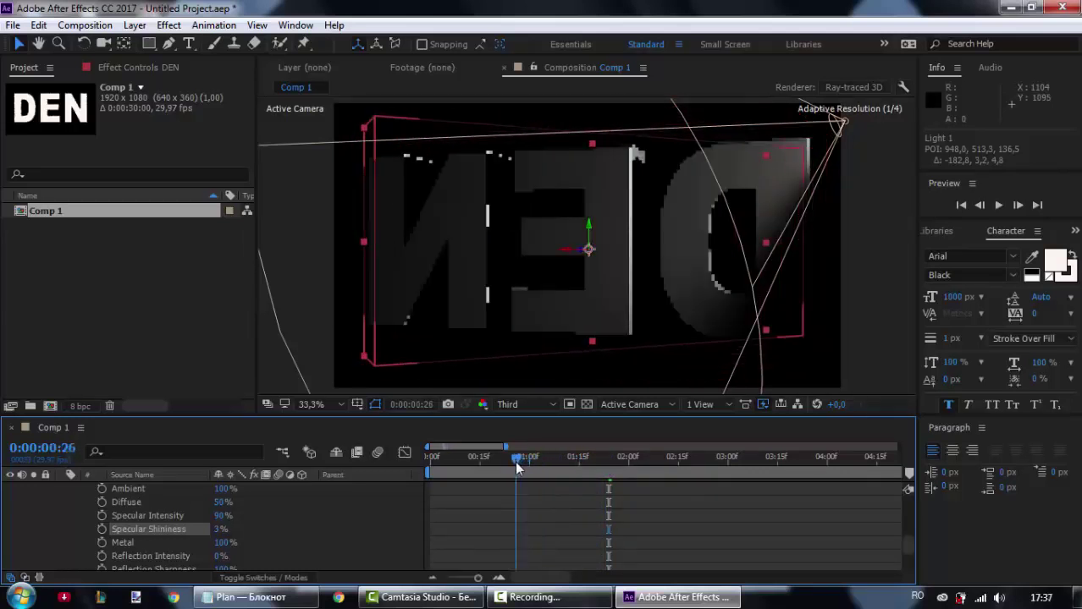
pyautogui.press('pageup')
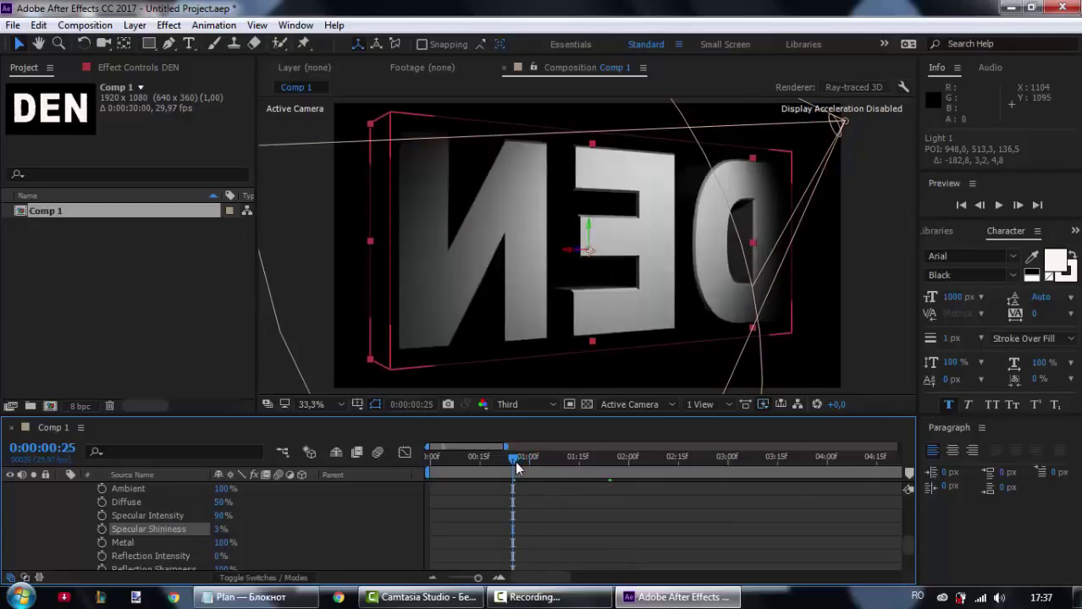
pyautogui.moveTo(513, 461)
pyautogui.mouseDown()
pyautogui.moveTo(430, 458)
pyautogui.moveTo(436, 470)
pyautogui.mouseUp()
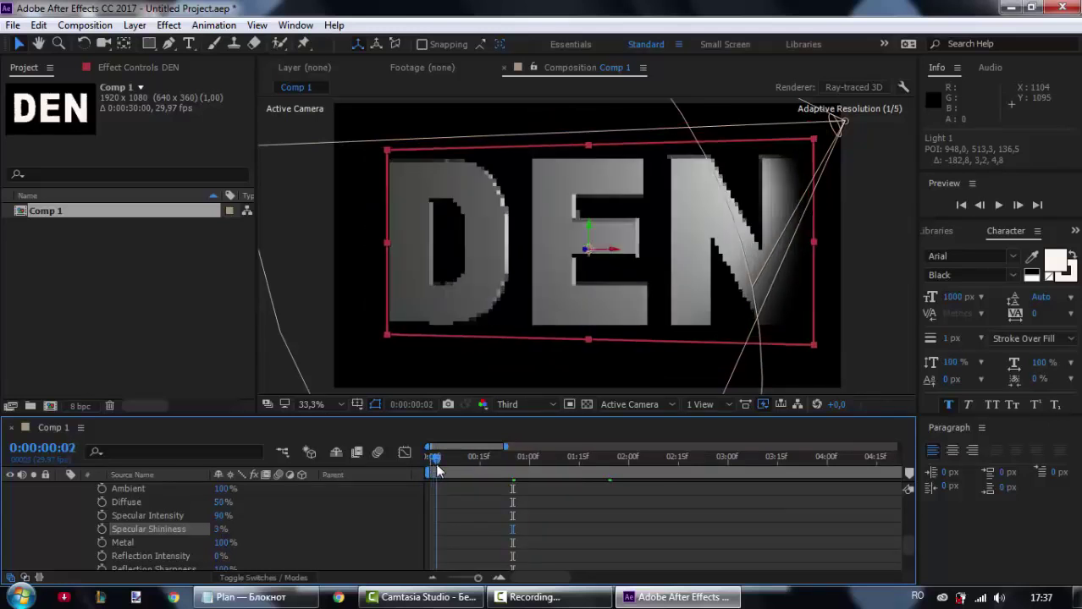